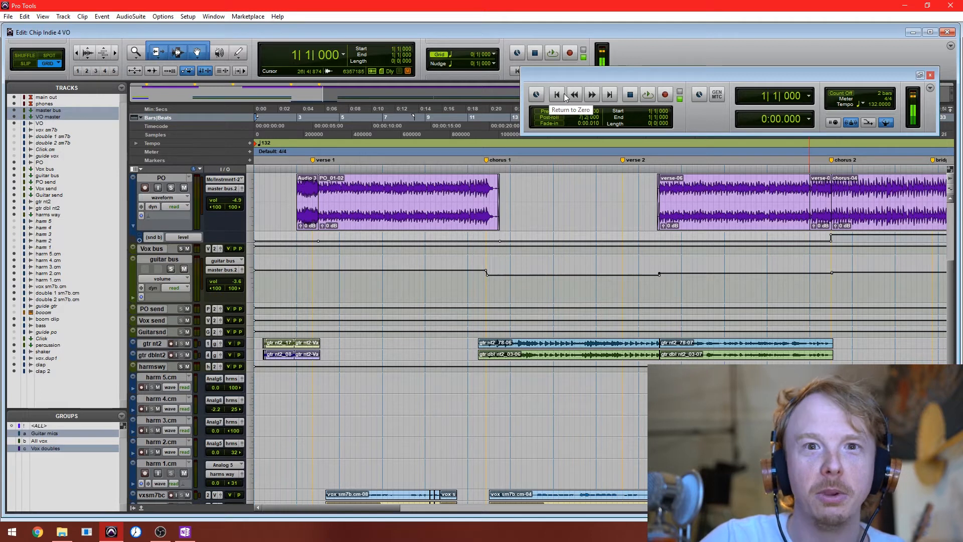
Zoom the timeline in on the song's intro and place the edit cursor at 2|2|000, ahead of the PO clips
{"action": "left_click_drag", "start_coordinate": [615, 76], "coordinate": [609, 98]}
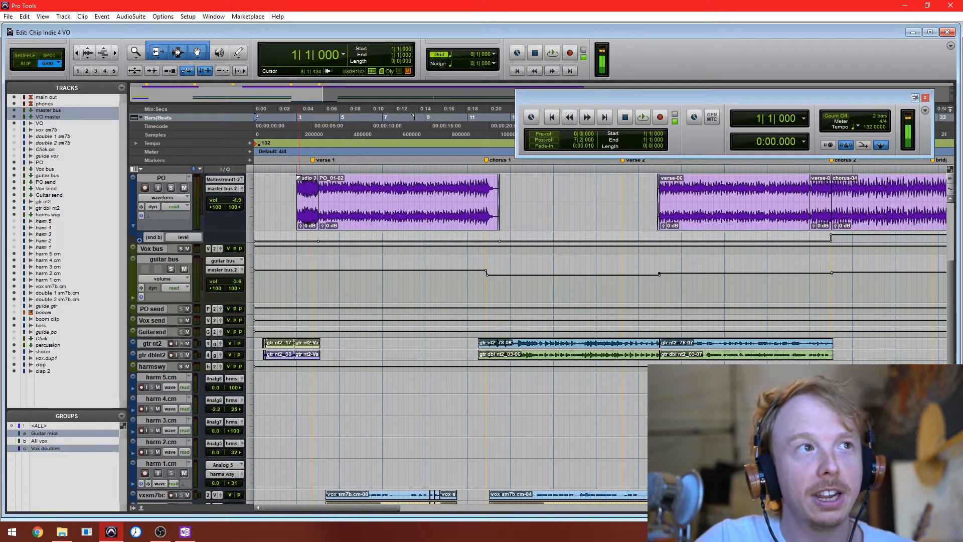
{"action": "left_click_drag", "start_coordinate": [284, 190], "coordinate": [330, 197]}
{"action": "scroll", "coordinate": [309, 250], "scroll_direction": "up", "scroll_amount": 4}
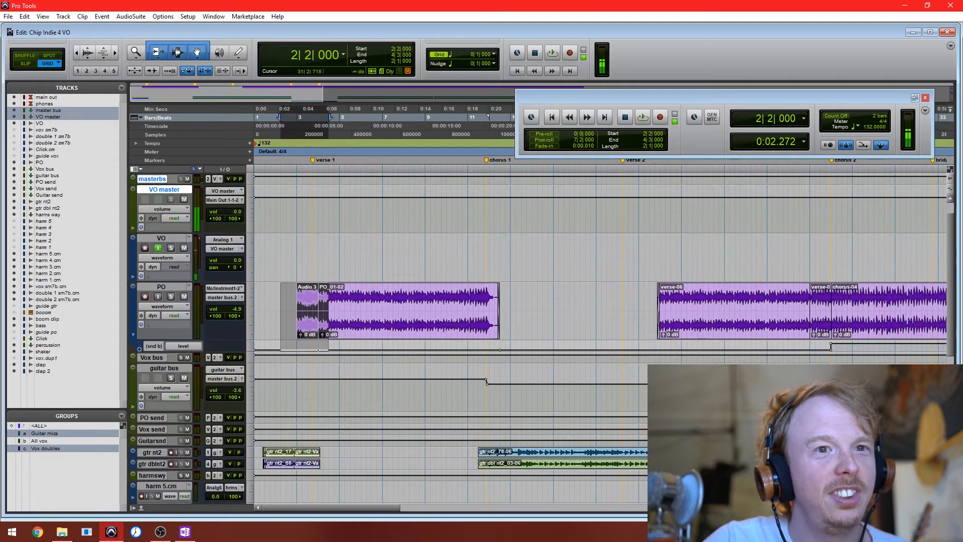
{"action": "key", "text": "ctrl+]"}
{"action": "key", "text": "ctrl+]"}
{"action": "left_click", "coordinate": [351, 298]}
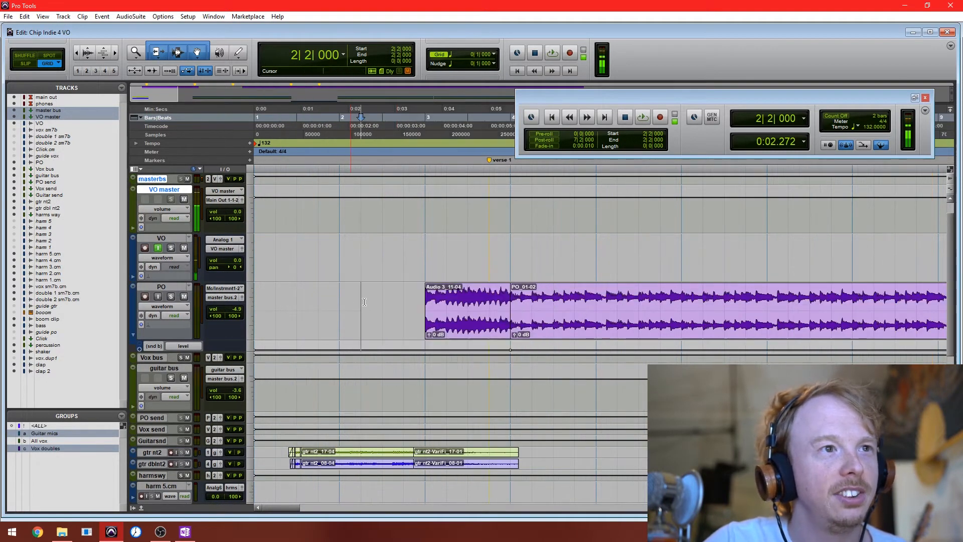
Increase the track heights of gtr nt2, gtr dbl nt2 and vox sm7b.cm
{"action": "scroll", "coordinate": [489, 362], "scroll_direction": "down", "scroll_amount": 2}
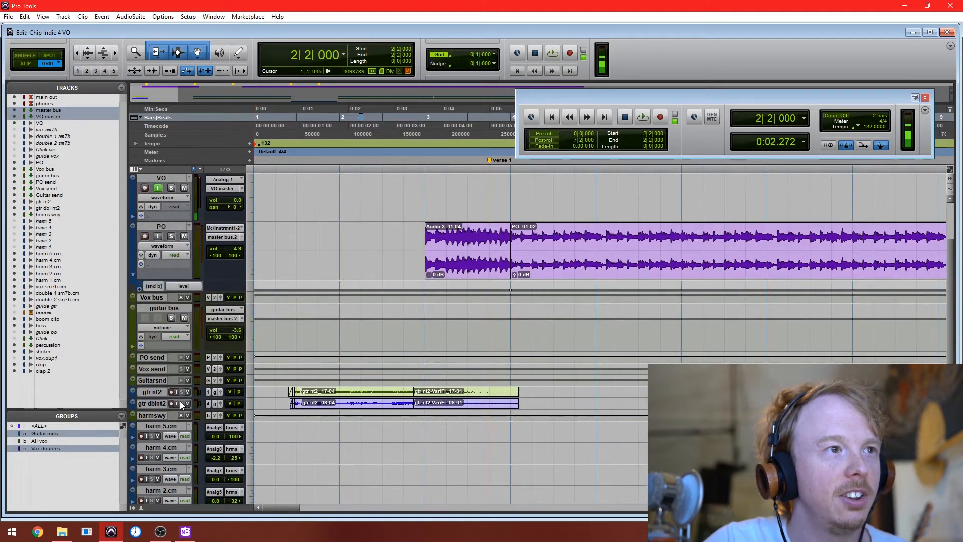
{"action": "left_click_drag", "start_coordinate": [161, 398], "coordinate": [161, 422]}
{"action": "scroll", "coordinate": [160, 422], "scroll_direction": "down", "scroll_amount": 2}
{"action": "scroll", "coordinate": [171, 413], "scroll_direction": "down", "scroll_amount": 5}
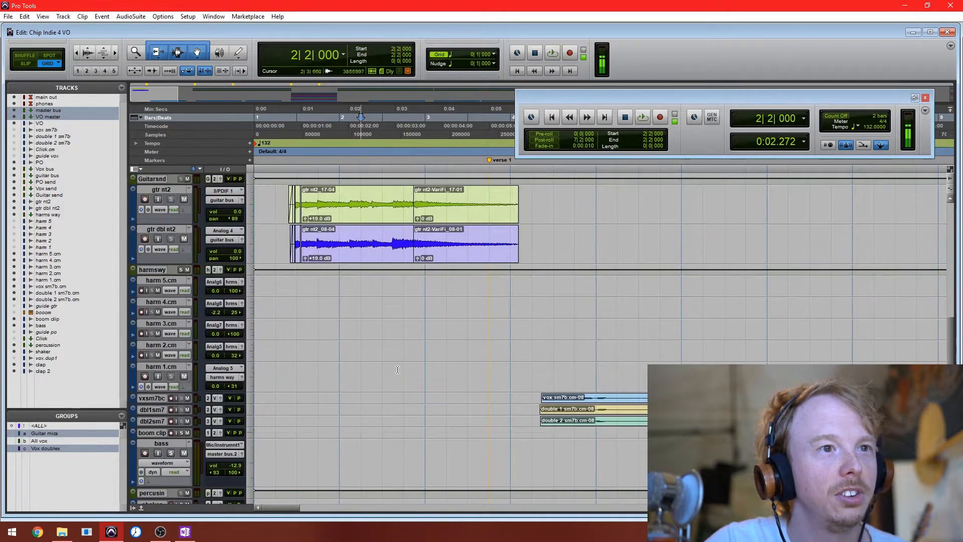
{"action": "left_click_drag", "start_coordinate": [157, 409], "coordinate": [157, 420]}
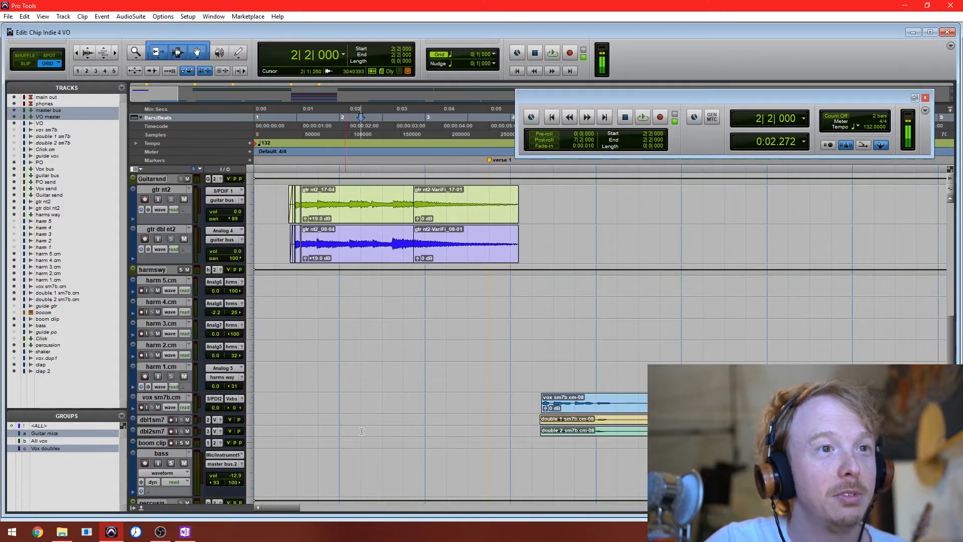
Review the vocal, bass and percussion clips along the arrangement and return the cursor to the start of the song
{"action": "scroll", "coordinate": [161, 419], "scroll_direction": "down", "scroll_amount": 3}
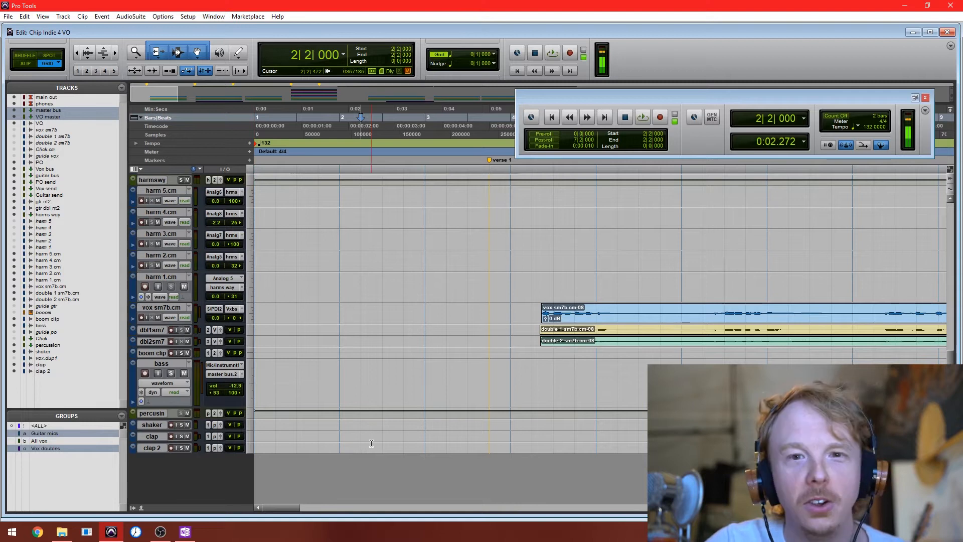
{"action": "left_click_drag", "start_coordinate": [284, 507], "coordinate": [343, 516]}
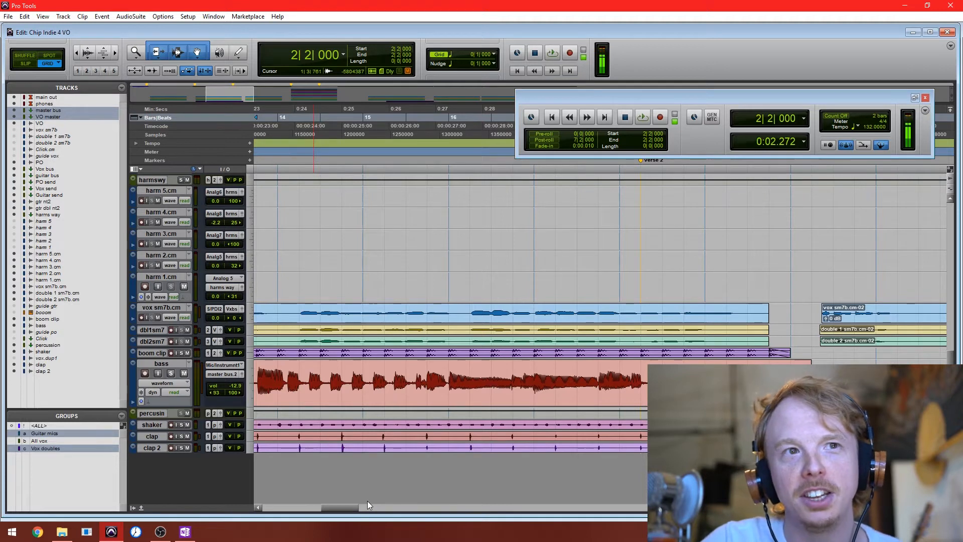
{"action": "left_click_drag", "start_coordinate": [706, 103], "coordinate": [702, 199]}
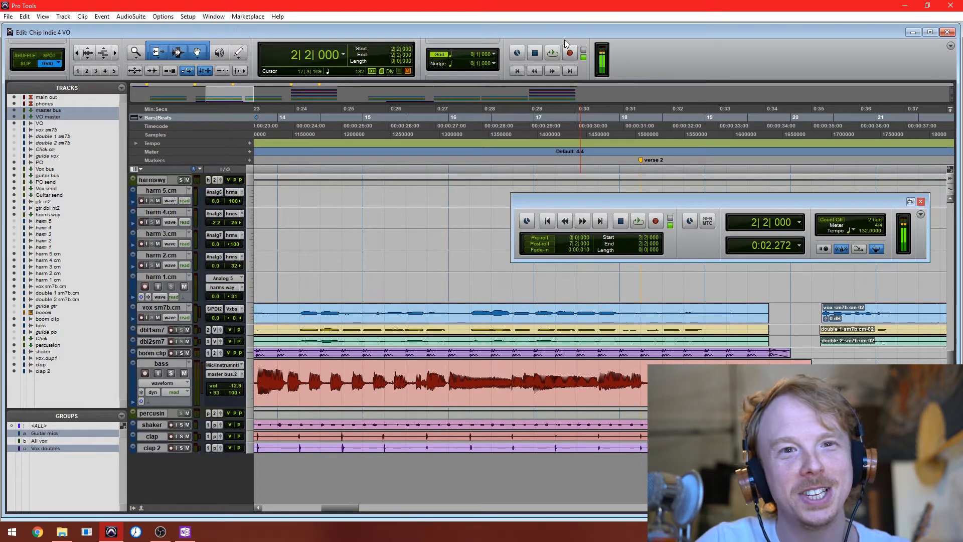
{"action": "left_click", "coordinate": [519, 71]}
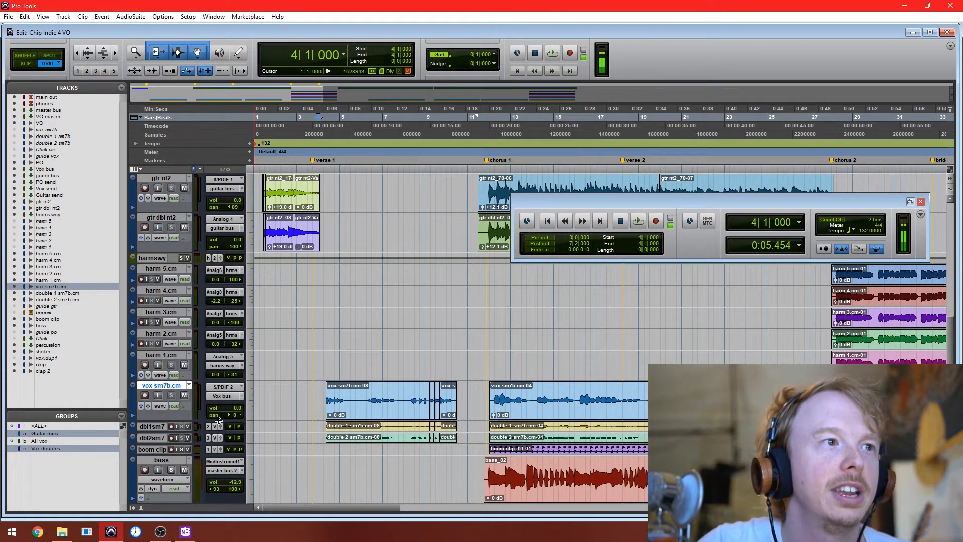
{"action": "scroll", "coordinate": [254, 428], "scroll_direction": "down", "scroll_amount": 2}
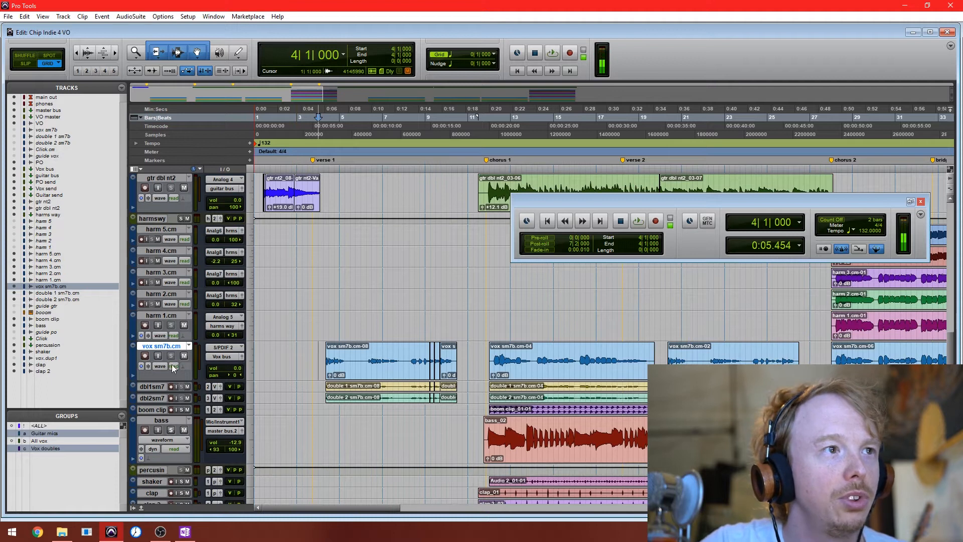
{"action": "scroll", "coordinate": [171, 364], "scroll_direction": "up", "scroll_amount": 5}
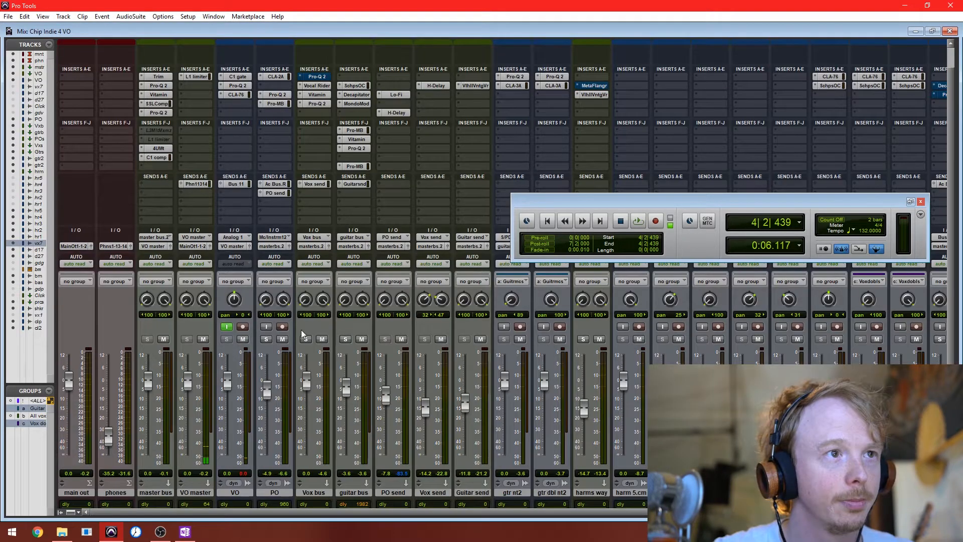
Solo the Vox bus and play the song with the floating Transport window hidden
{"action": "left_click", "coordinate": [306, 340]}
{"action": "key", "text": "space"}
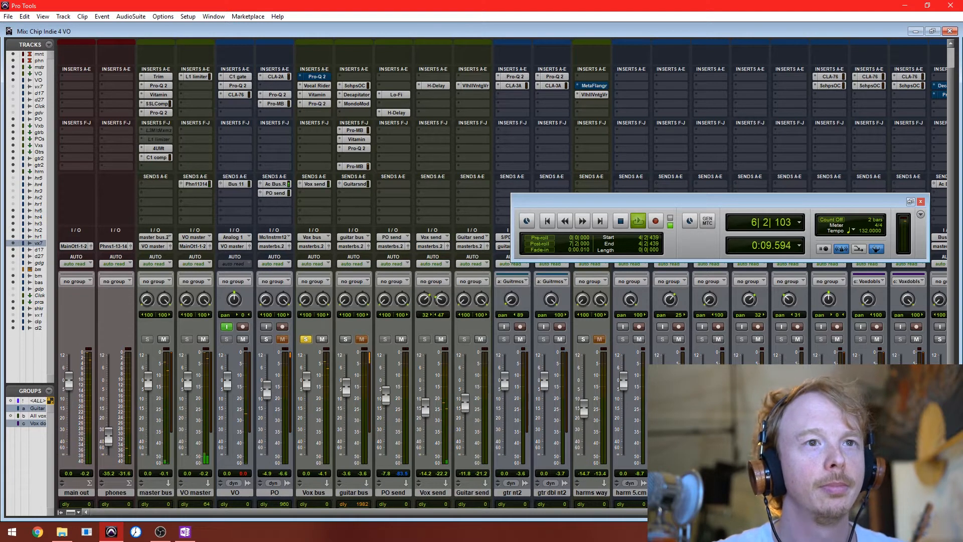
{"action": "left_click_drag", "start_coordinate": [774, 203], "coordinate": [643, 289]}
{"action": "key", "text": "ctrl+KP_1"}
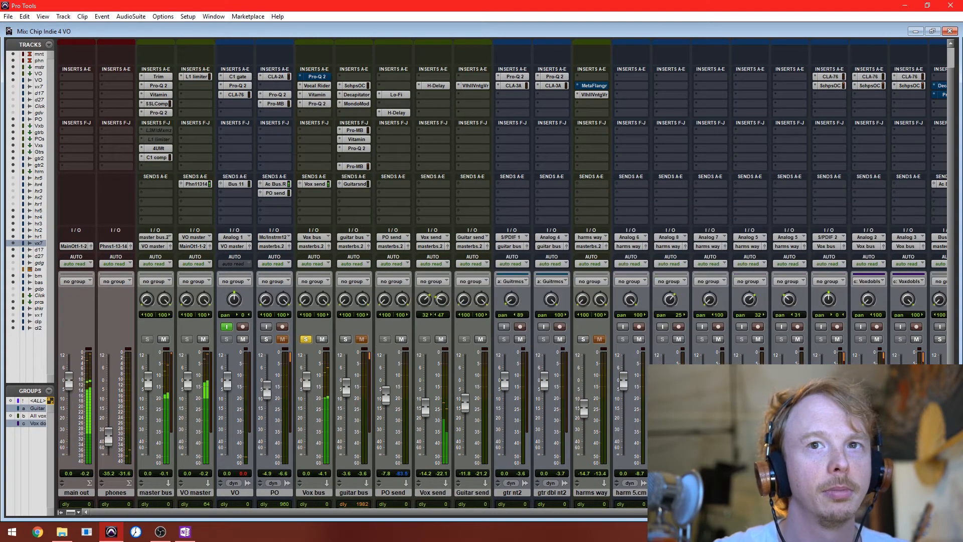
Open the CLA-76 compressor on the vox sm7b.cm track to inspect its settings
{"action": "left_click_drag", "start_coordinate": [712, 512], "coordinate": [844, 513]}
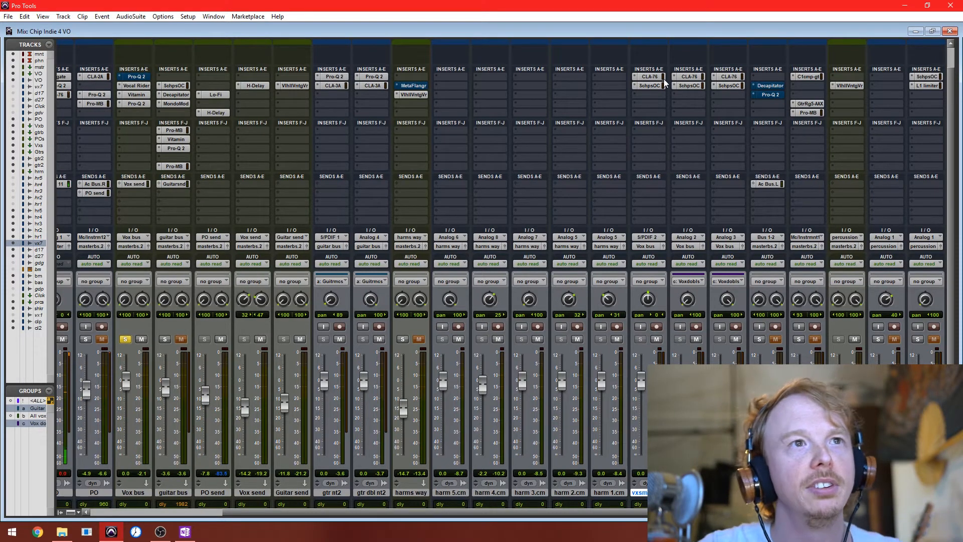
{"action": "left_click", "coordinate": [650, 77]}
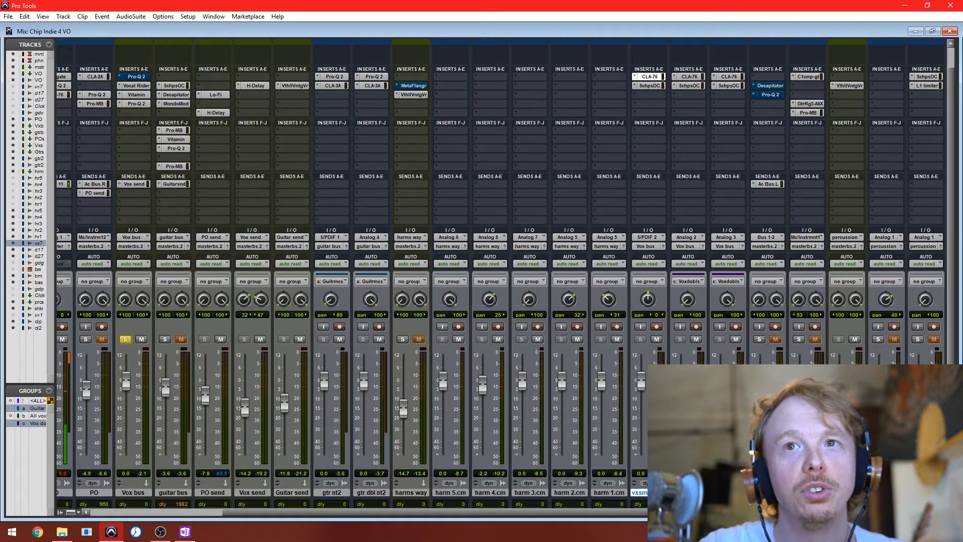
{"action": "left_click_drag", "start_coordinate": [390, 166], "coordinate": [460, 167]}
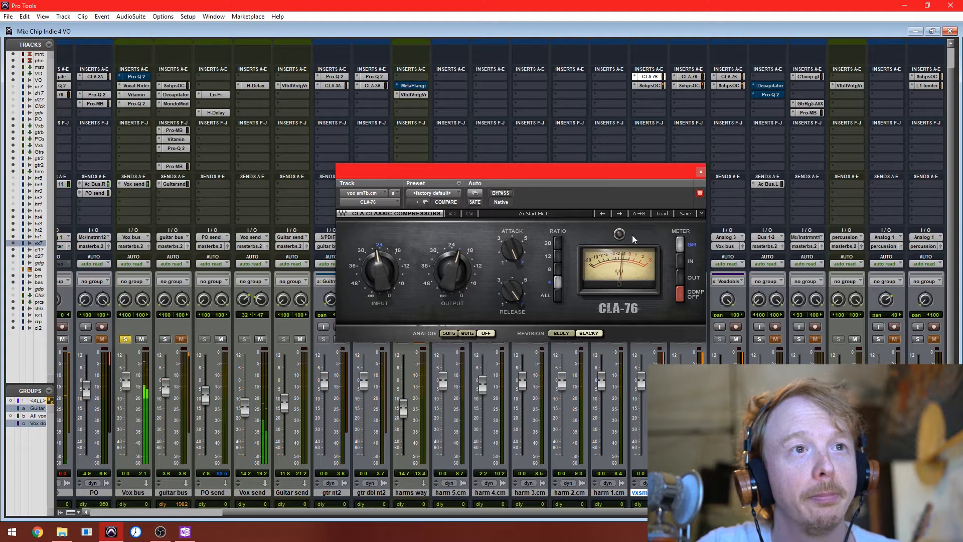
Open Scheps Omni Channel on the vox sm7b.cm track and place its window beside that track's channel strip
{"action": "left_click", "coordinate": [649, 86]}
{"action": "left_click_drag", "start_coordinate": [624, 168], "coordinate": [614, 113]}
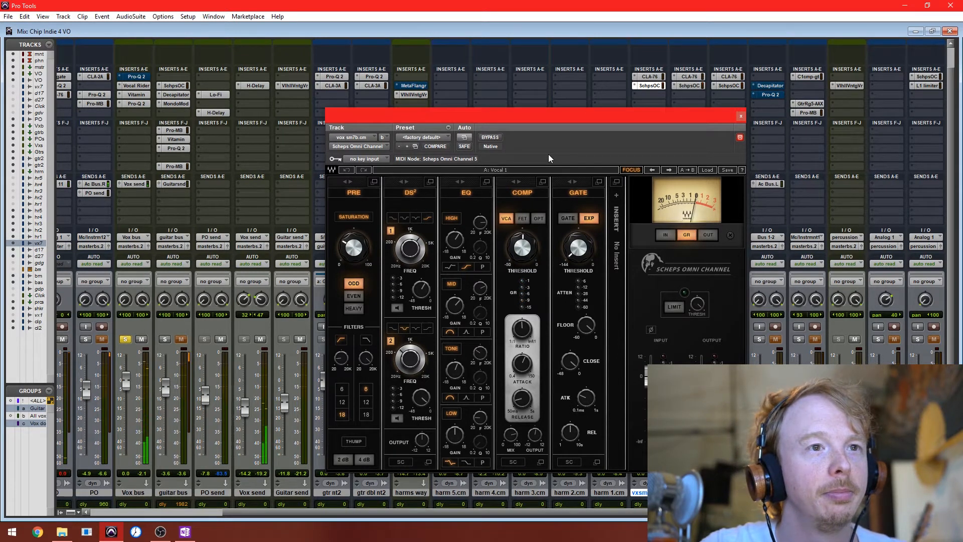
{"action": "left_click_drag", "start_coordinate": [718, 133], "coordinate": [495, 160]}
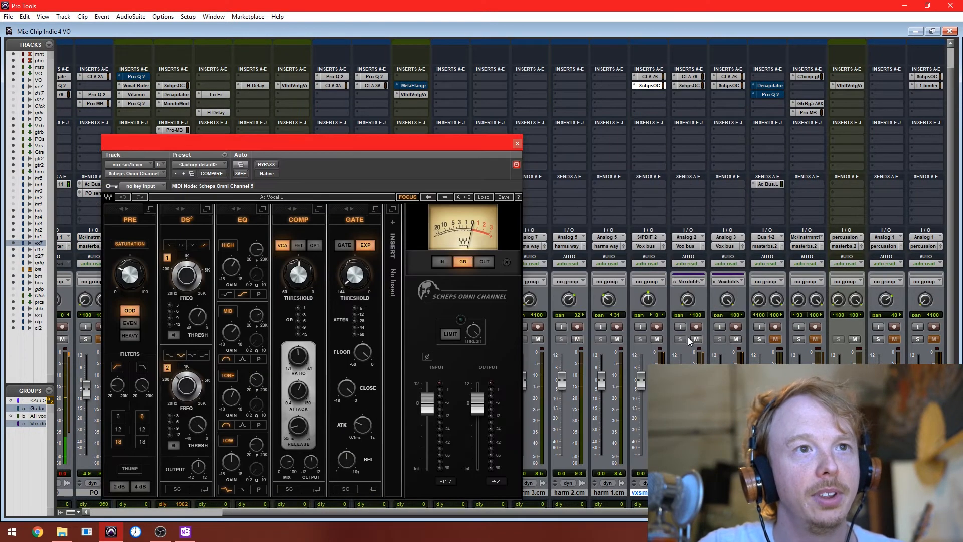
{"action": "left_click_drag", "start_coordinate": [448, 147], "coordinate": [513, 107]}
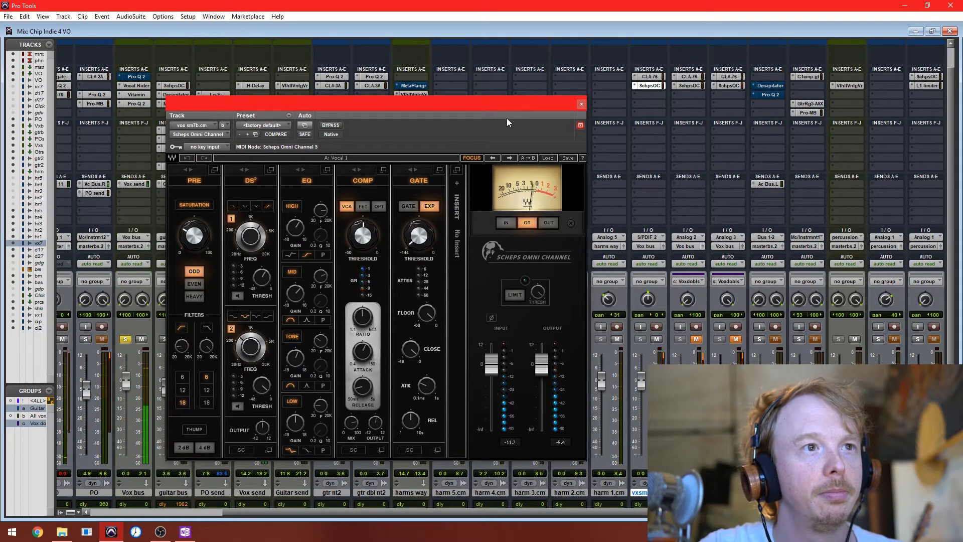
Compare the lead vocal without processing by bypassing CLA-76 and Scheps Omni Channel on vox sm7b.cm, and re-enable both
{"action": "left_click", "coordinate": [651, 77], "text": "ctrl"}
{"action": "left_click", "coordinate": [648, 84], "text": "ctrl"}
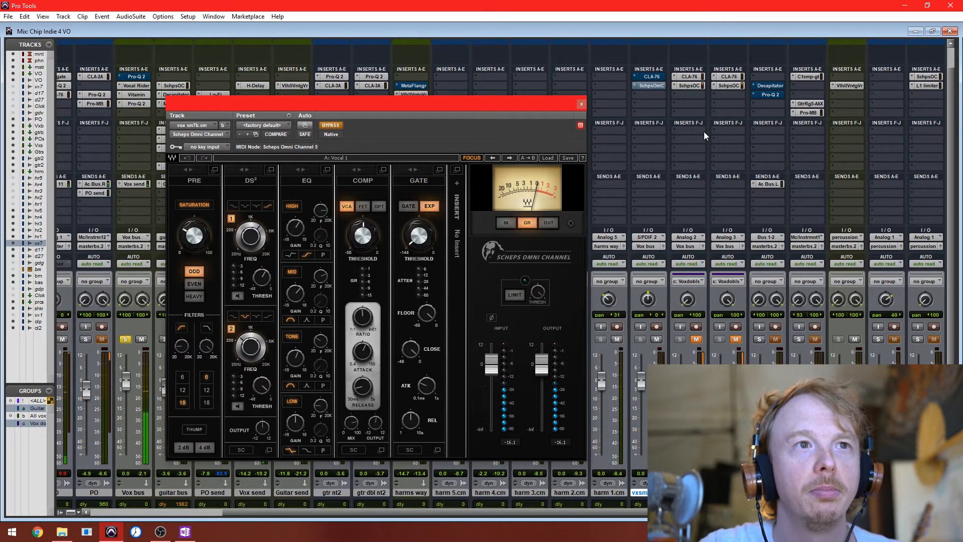
{"action": "left_click", "coordinate": [652, 77], "text": "ctrl"}
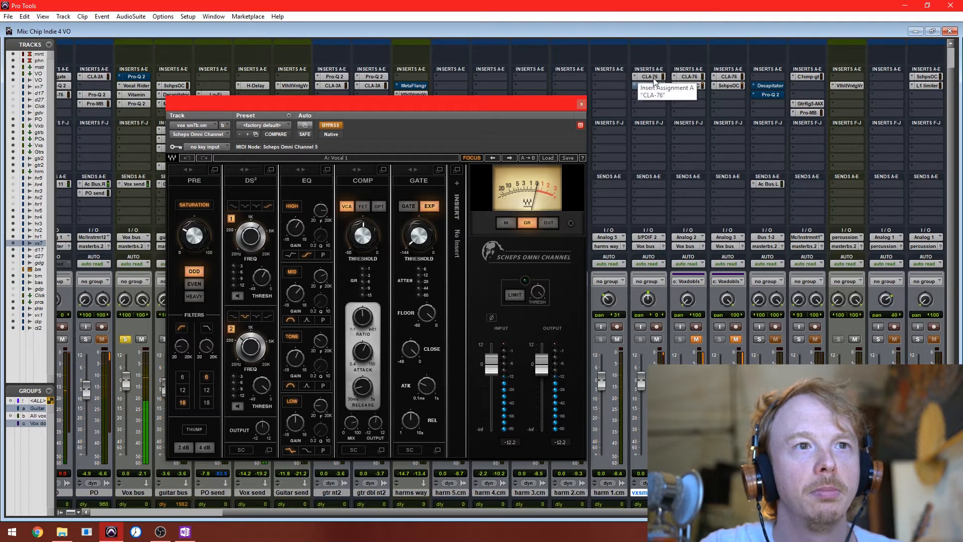
{"action": "left_click", "coordinate": [647, 87], "text": "ctrl"}
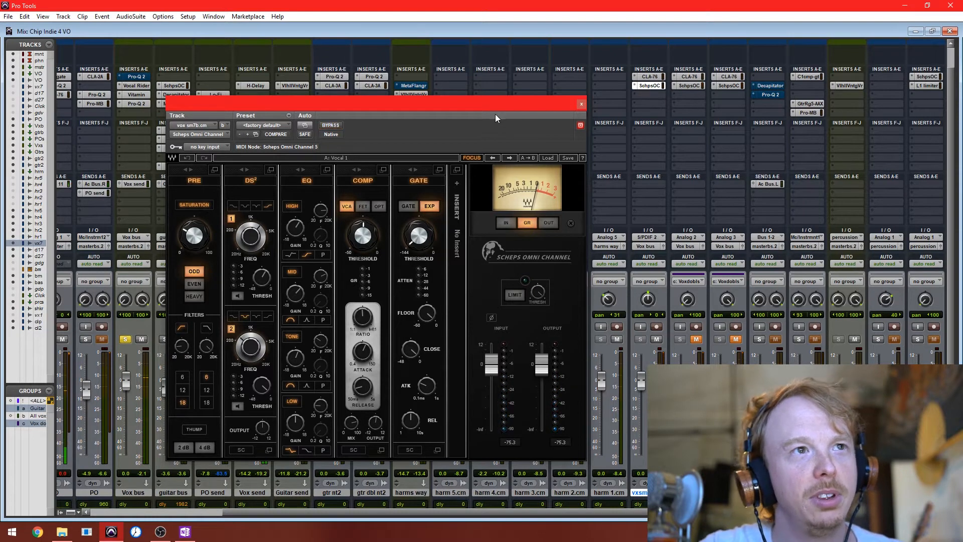
Close the Scheps Omni Channel window and unmute the two vocal double tracks
{"action": "left_click_drag", "start_coordinate": [514, 98], "coordinate": [566, 88]}
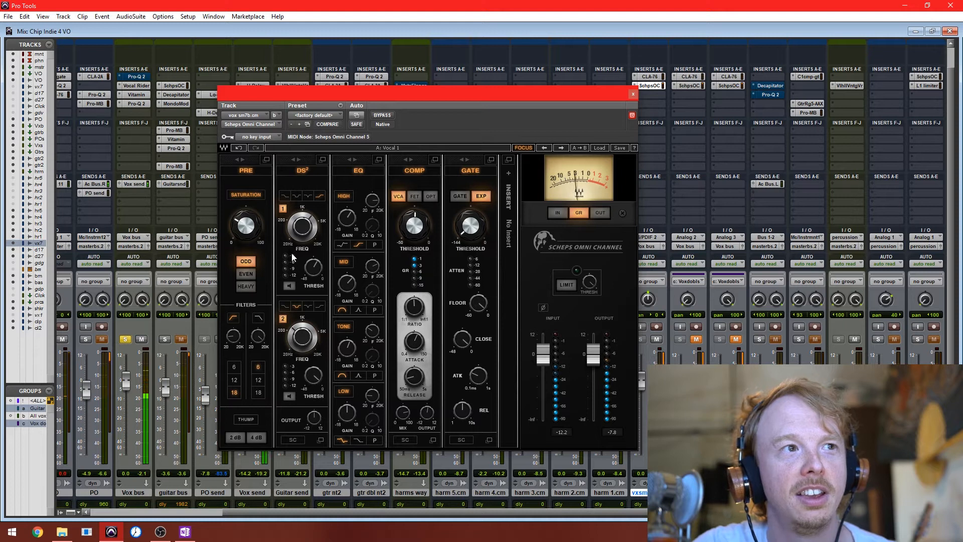
{"action": "left_click", "coordinate": [633, 94]}
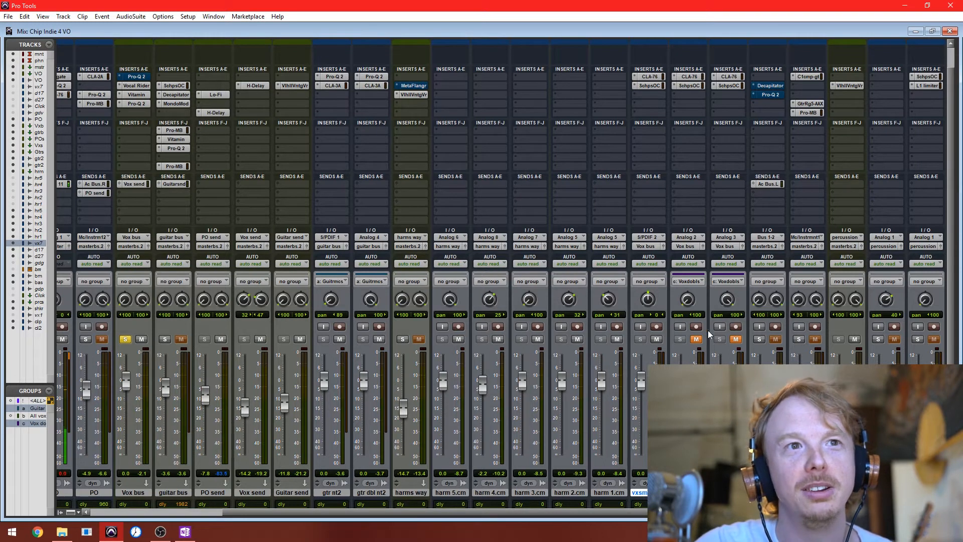
{"action": "left_click", "coordinate": [696, 341]}
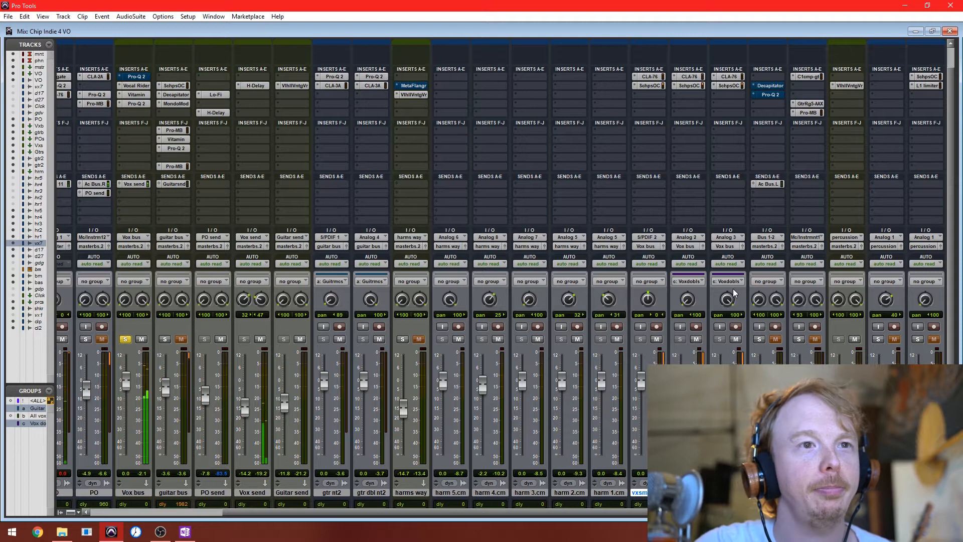
View the H-Delay insert on the Vox send track and close its window
{"action": "left_click", "coordinate": [260, 85]}
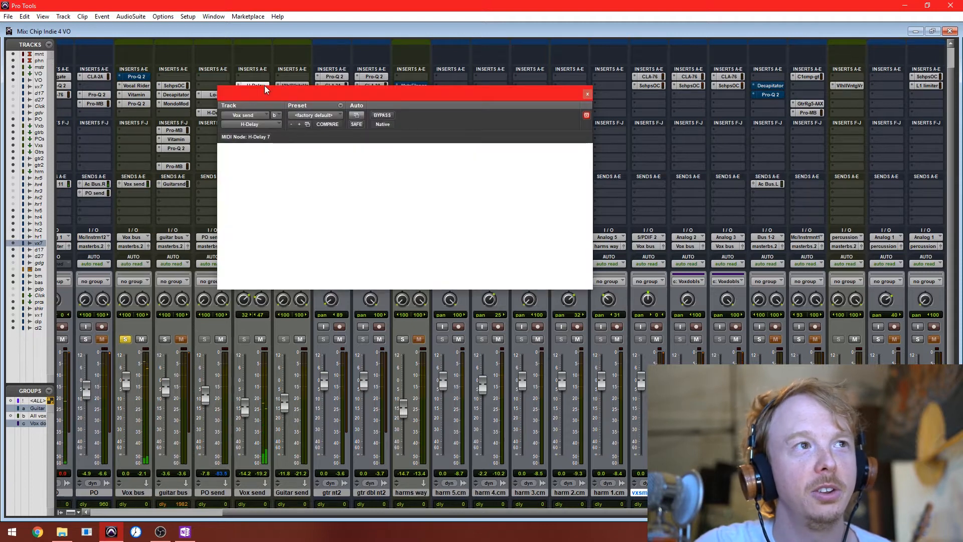
{"action": "left_click", "coordinate": [586, 95]}
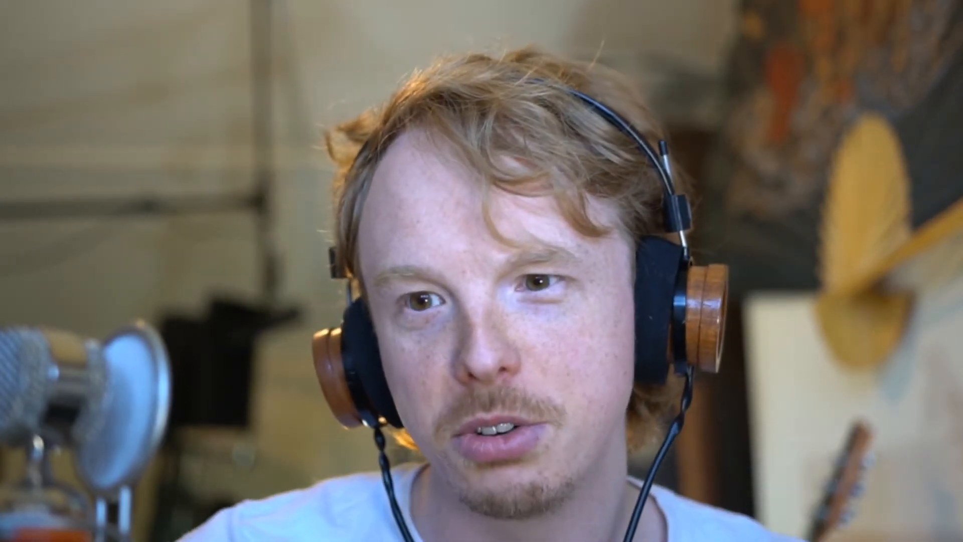
Play the soloed PO track from verse 1 and open its CLA-2A compressor from the mixer
{"action": "key", "text": "space"}
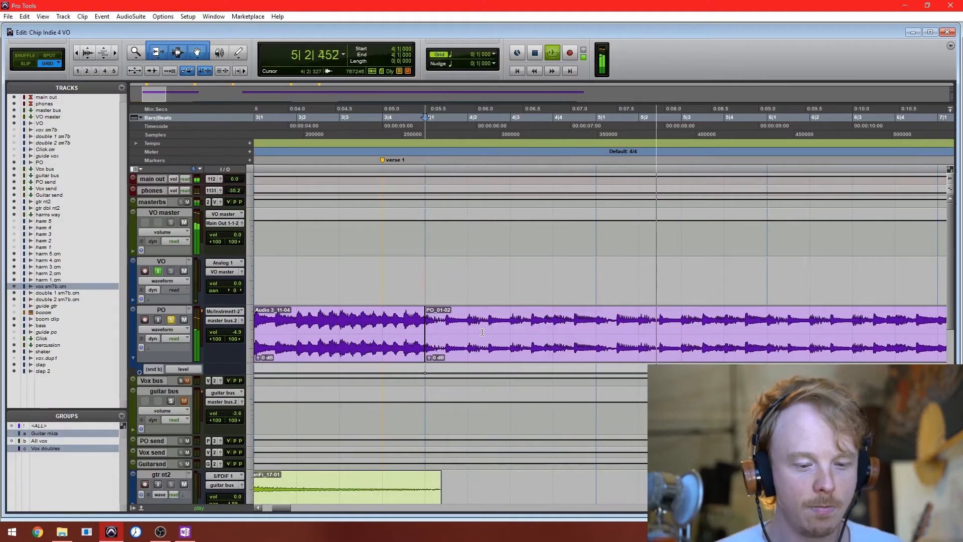
{"action": "key", "text": "ctrl+equal"}
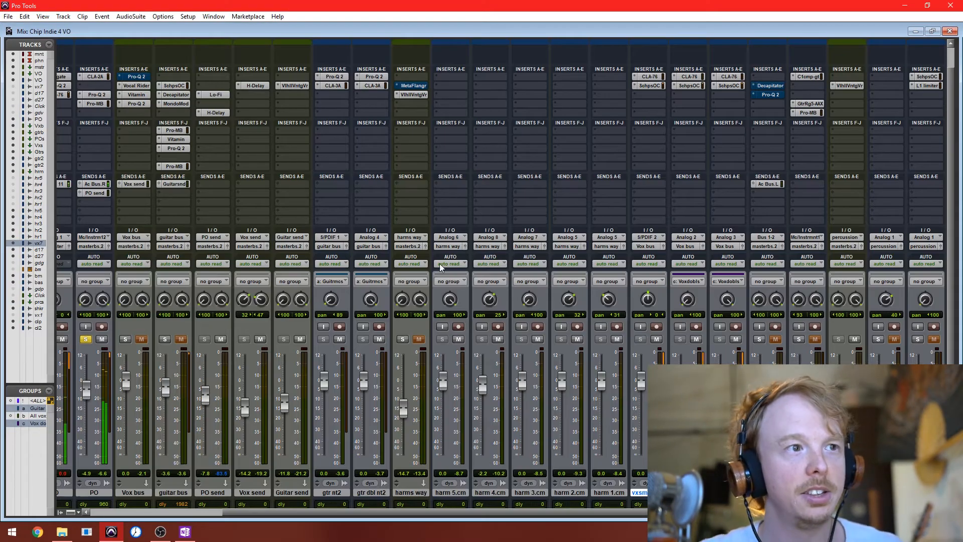
{"action": "left_click_drag", "start_coordinate": [276, 510], "coordinate": [174, 515]}
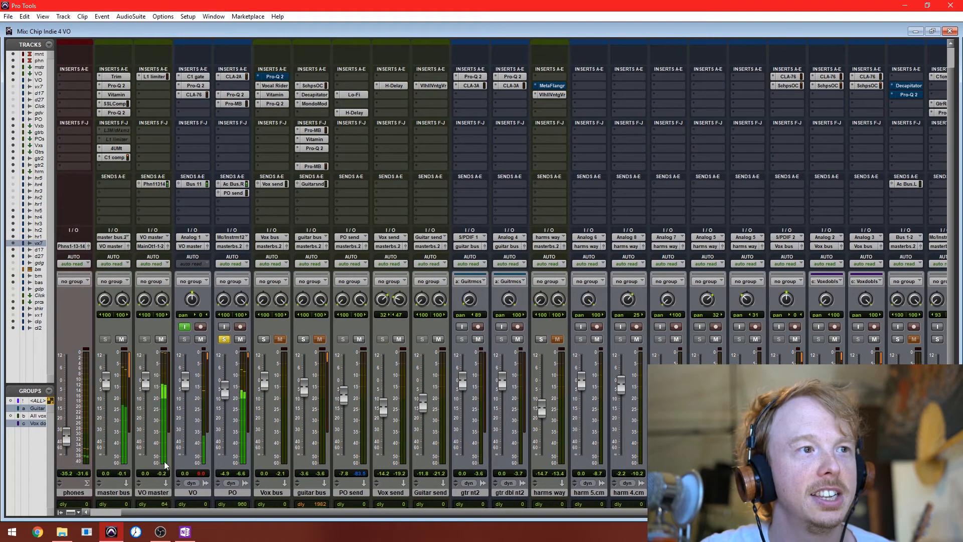
{"action": "left_click", "coordinate": [233, 76]}
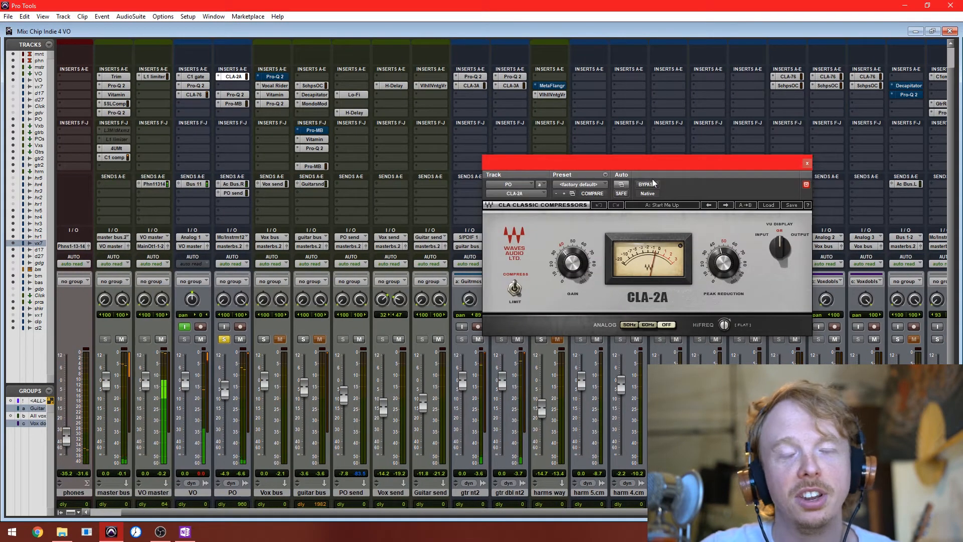
Open FabFilter Pro-Q 2 on the PO track and bypass the EQ
{"action": "left_click", "coordinate": [236, 96]}
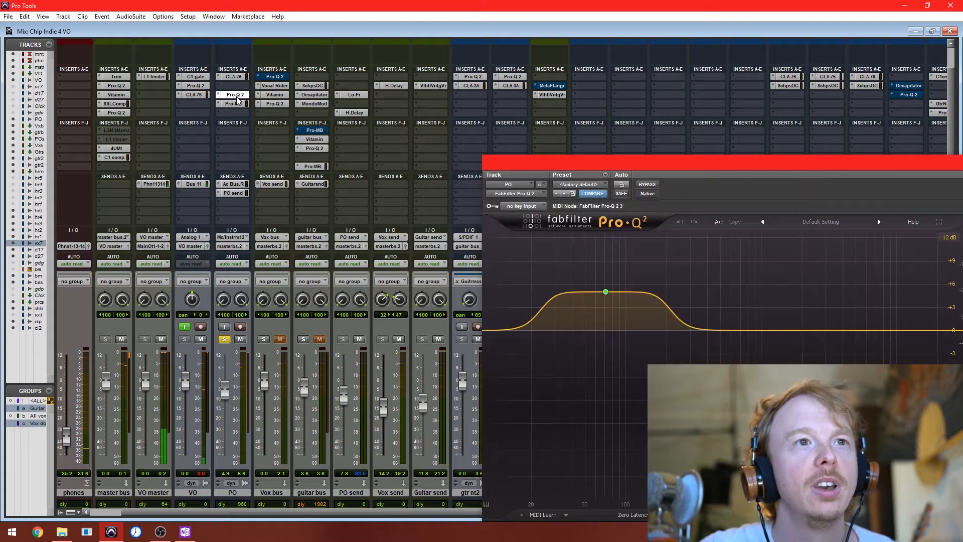
{"action": "left_click_drag", "start_coordinate": [763, 170], "coordinate": [585, 96]}
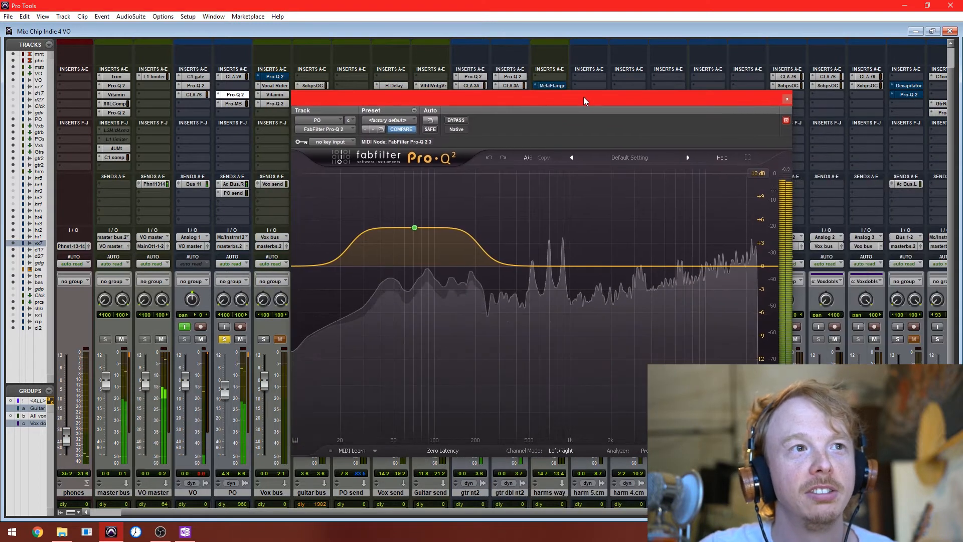
{"action": "left_click", "coordinate": [456, 120]}
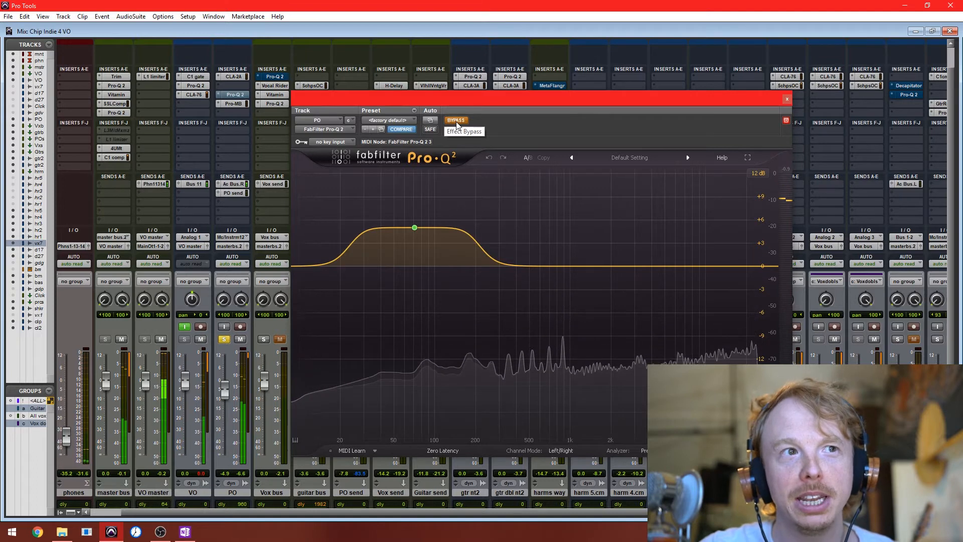
Turn the PO track's FabFilter Pro-Q 2 back on and play the track with the EQ active
{"action": "left_click", "coordinate": [456, 121]}
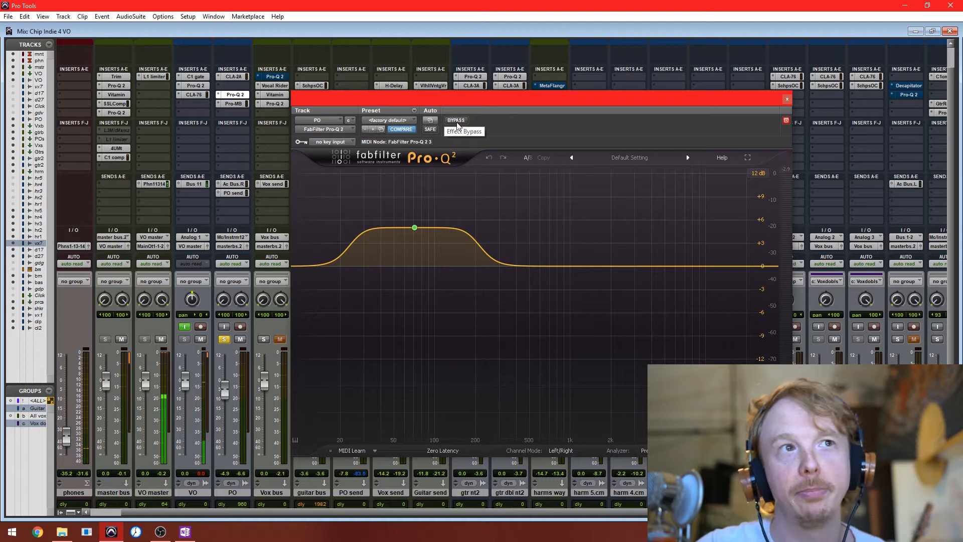
{"action": "key", "text": "space"}
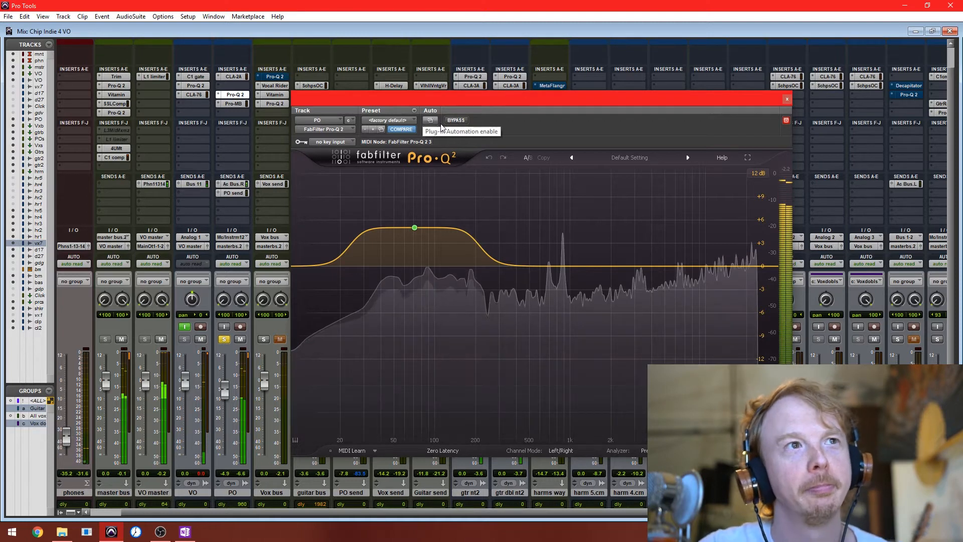
{"action": "key", "text": "space"}
Open FabFilter Pro-MB on the PO track and compare playback with the multiband compressor active and bypassed
{"action": "left_click", "coordinate": [243, 105]}
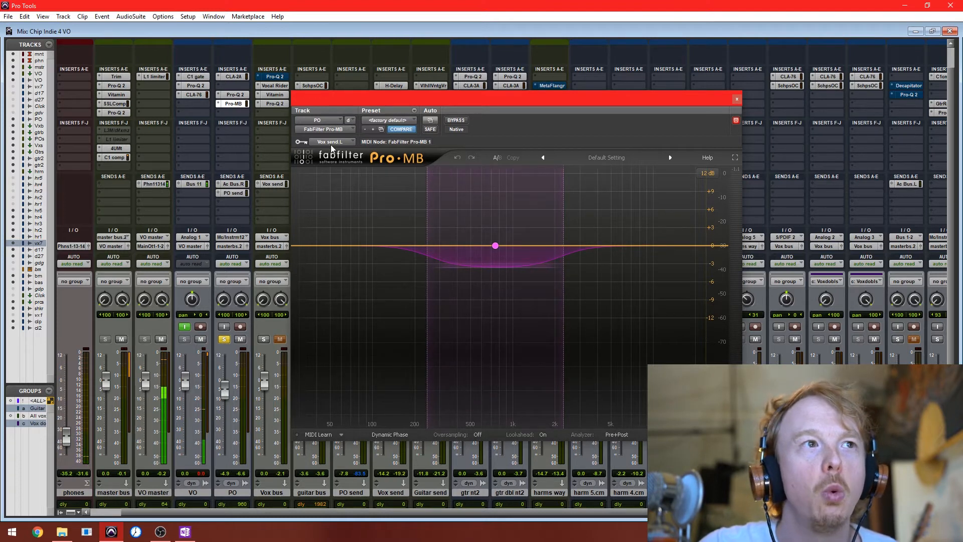
{"action": "key", "text": "space"}
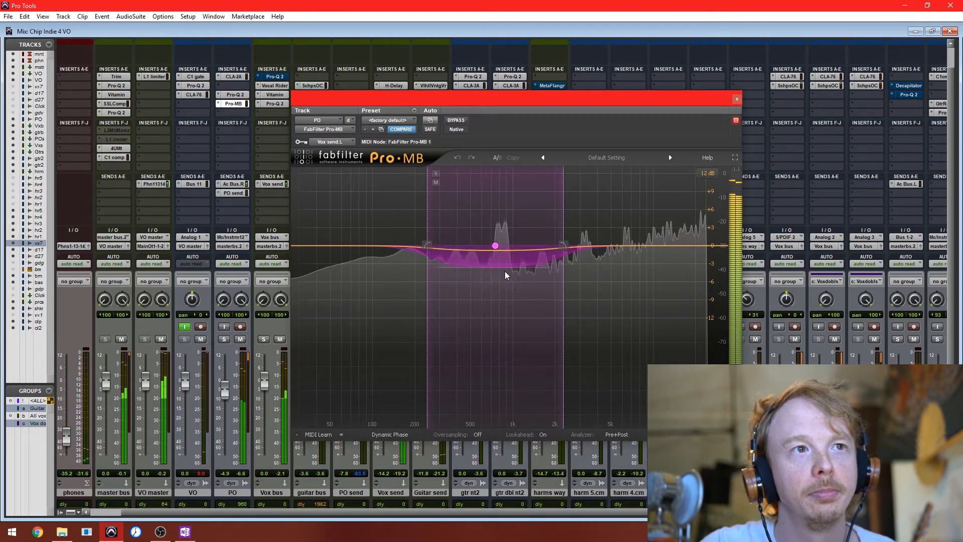
{"action": "key", "text": "space"}
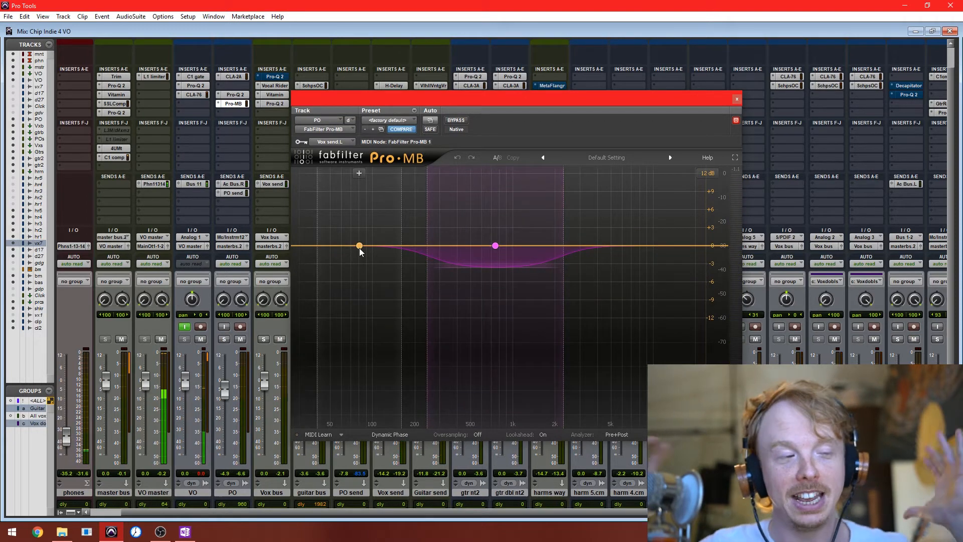
{"action": "key", "text": "space"}
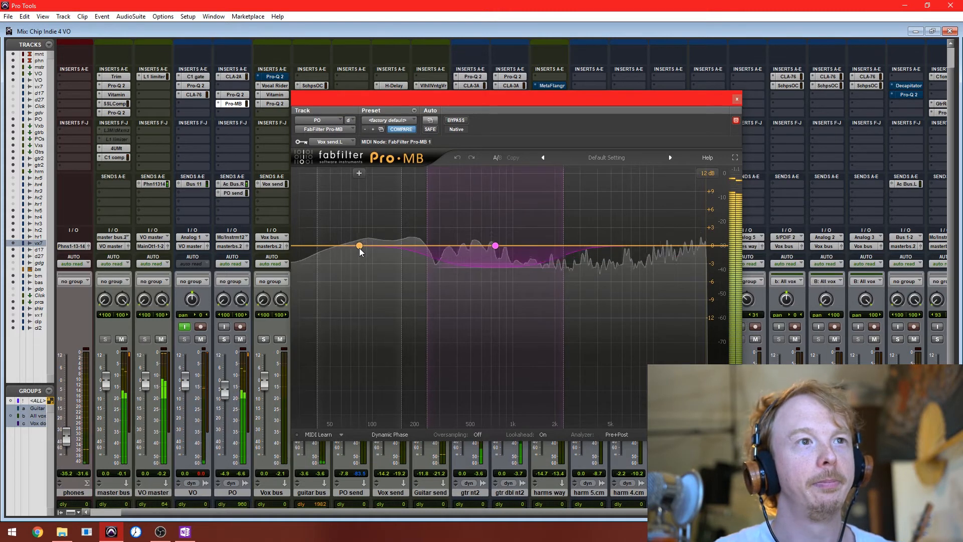
{"action": "left_click", "coordinate": [462, 122]}
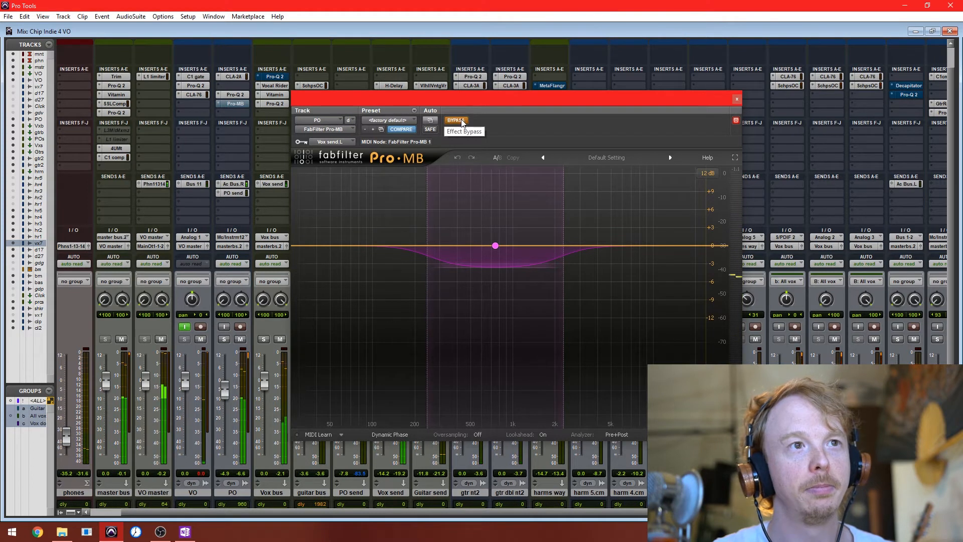
{"action": "left_click", "coordinate": [462, 122]}
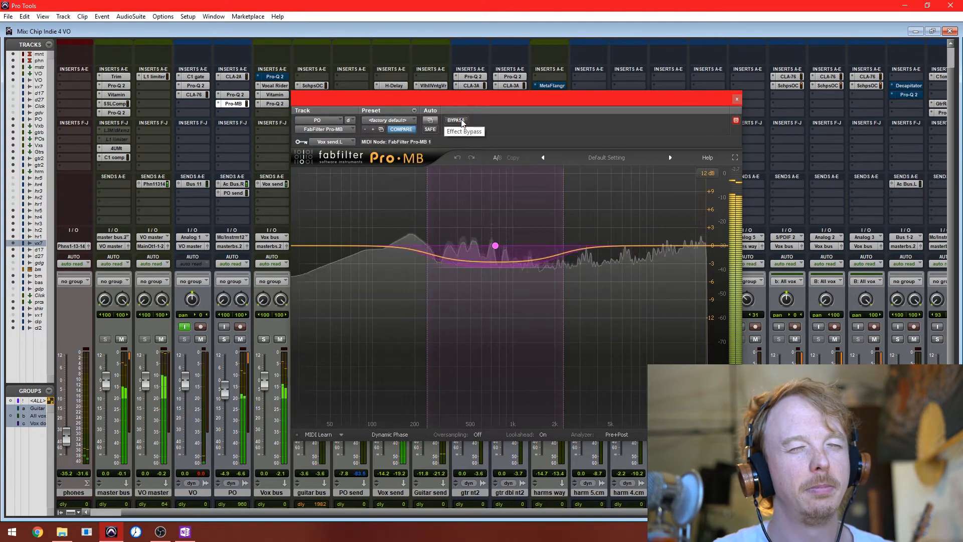
{"action": "key", "text": "space"}
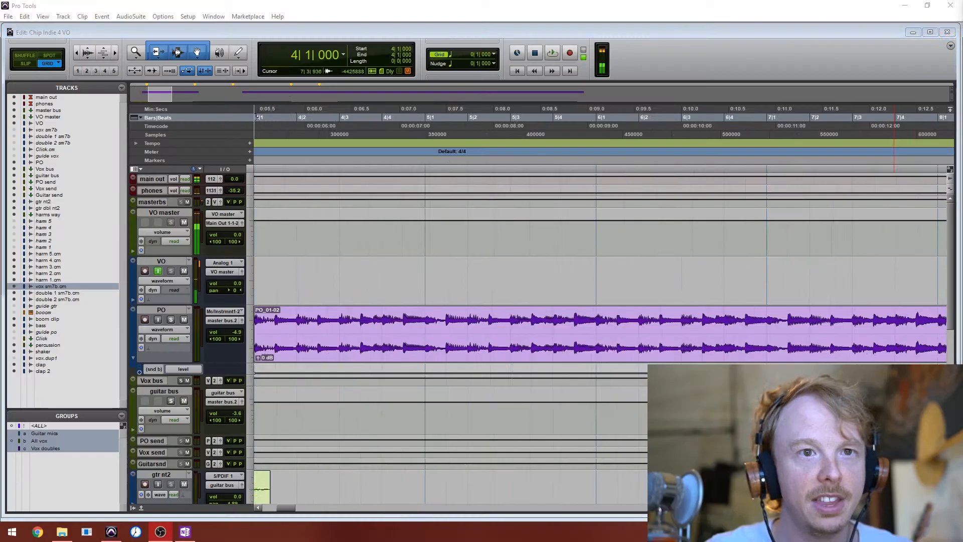
Place the edit cursor at bar 52 in the Edit window, solo the PO track and play from there
{"action": "left_click_drag", "start_coordinate": [380, 508], "coordinate": [579, 529]}
{"action": "left_click", "coordinate": [295, 272]}
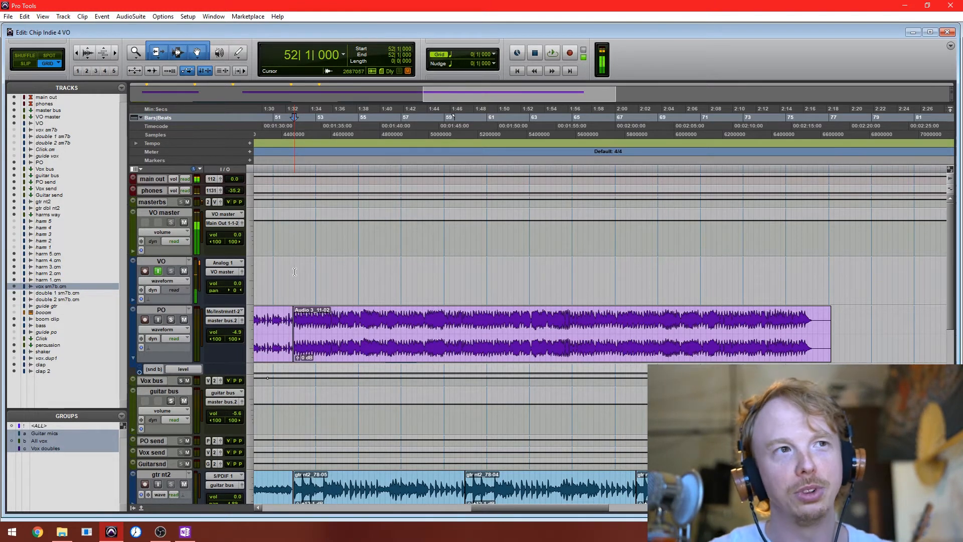
{"action": "left_click", "coordinate": [173, 321]}
{"action": "key", "text": "space"}
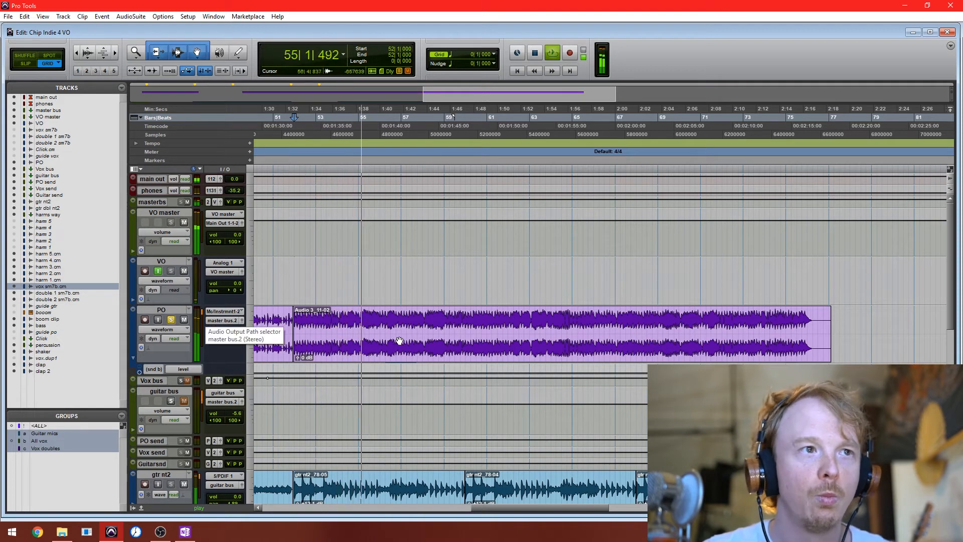
Inspect the PO waveform around bars 57 to 59 during playback with an enlarged waveform and a taller track
{"action": "key", "text": "t"}
{"action": "key", "text": "t"}
{"action": "key", "text": "t"}
{"action": "key", "text": "t"}
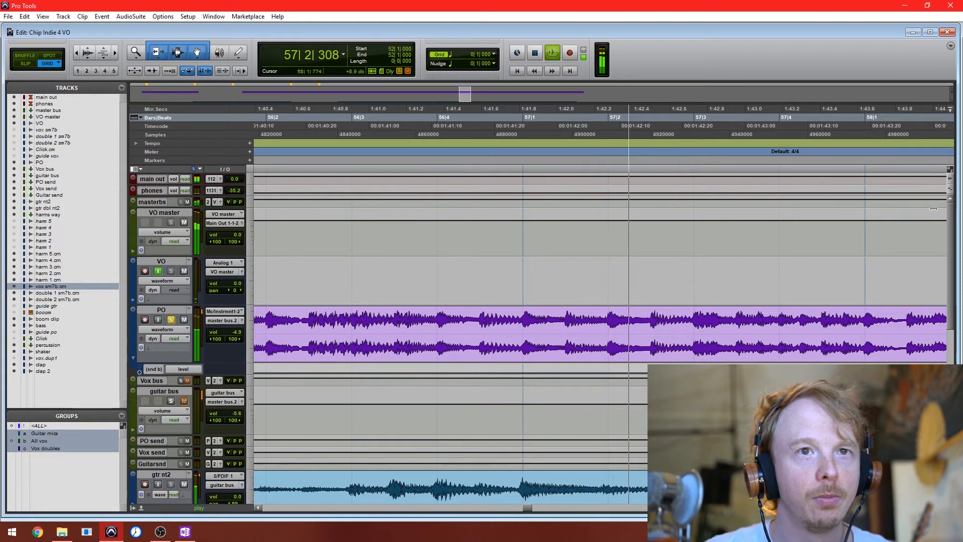
{"action": "left_click", "coordinate": [950, 177]}
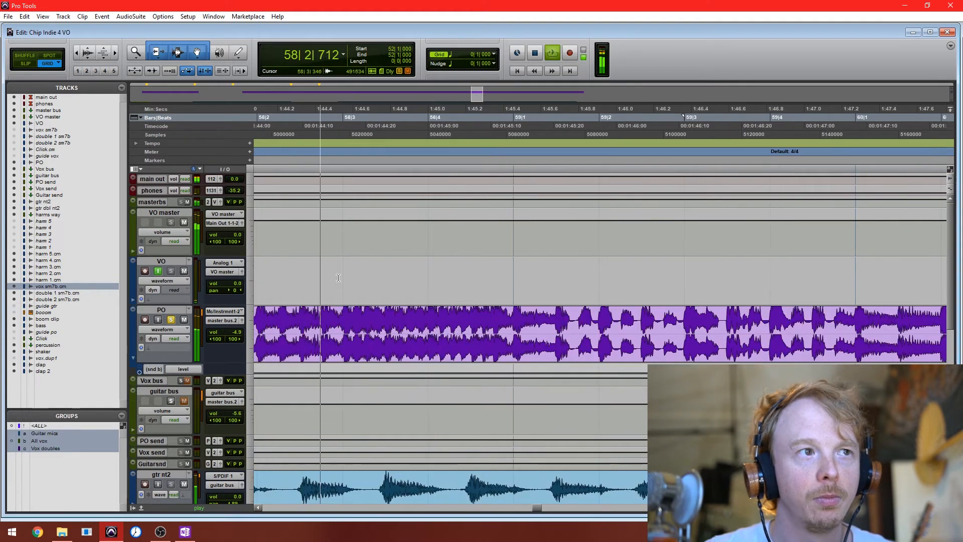
{"action": "left_click_drag", "start_coordinate": [165, 367], "coordinate": [164, 386]}
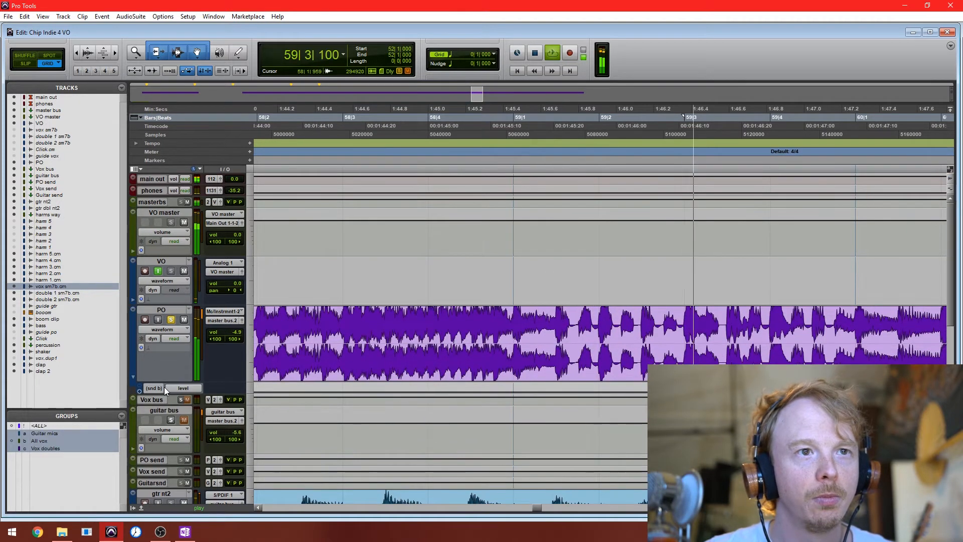
{"action": "key", "text": "space"}
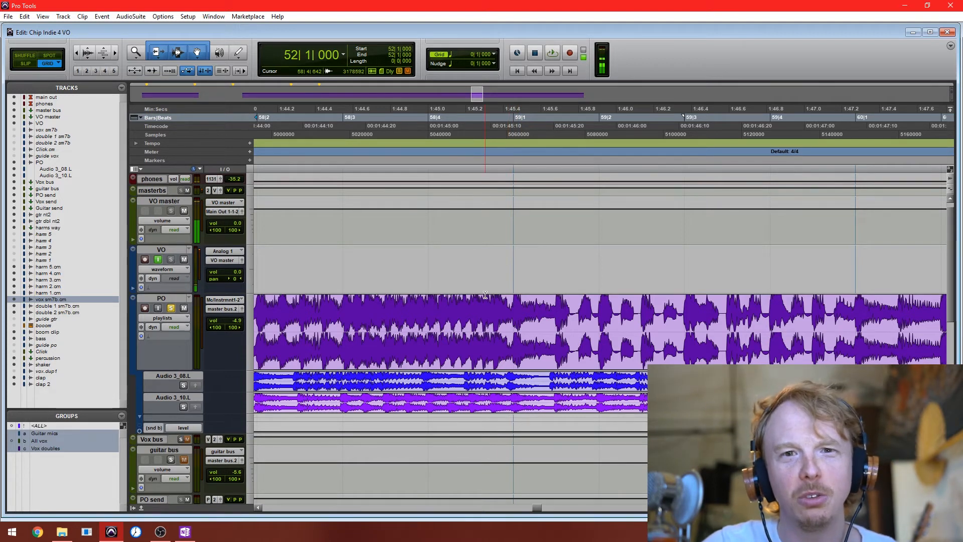
{"action": "key", "text": "r"}
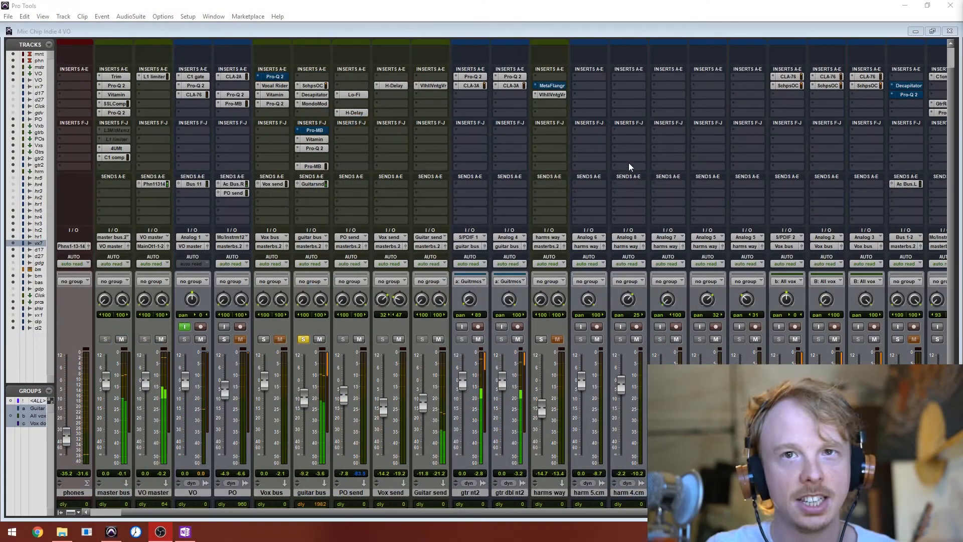
View the Pro-Q 2 EQ inserts on the gtr nt2 and gtr dbl nt2 tracks from the mixer
{"action": "left_click", "coordinate": [600, 46]}
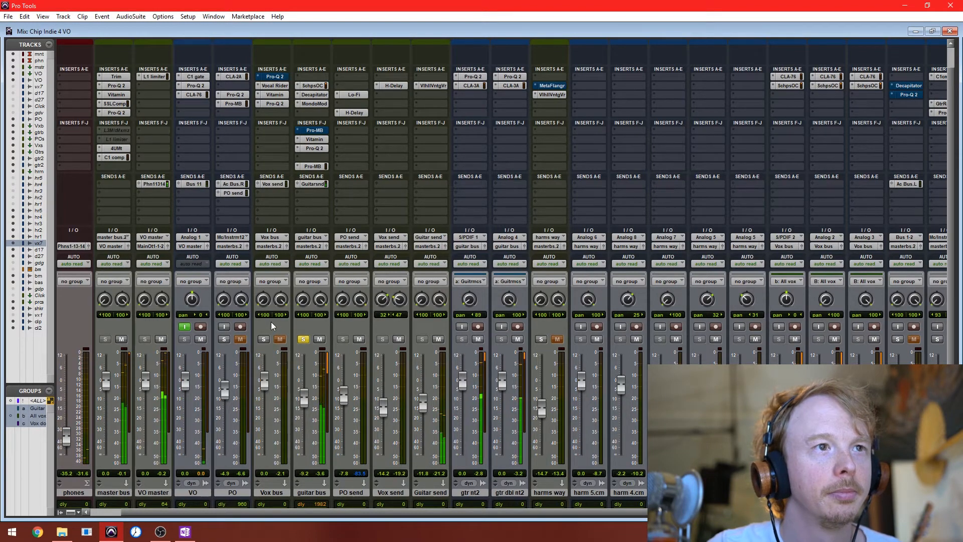
{"action": "left_click", "coordinate": [475, 78]}
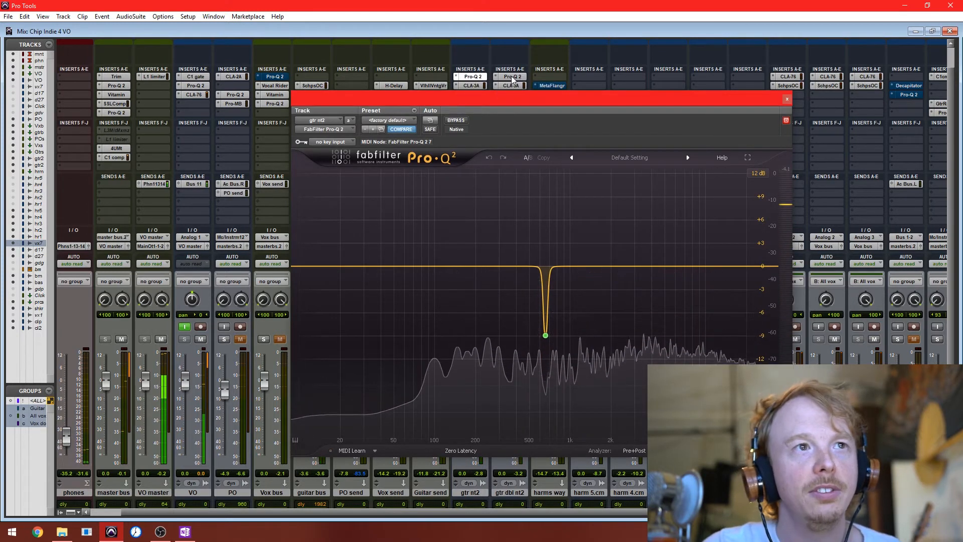
{"action": "left_click", "coordinate": [513, 77]}
{"action": "left_click", "coordinate": [474, 77]}
View the CLA-3A compressor on gtr nt2 while the soloed guitar bus plays, and stop playback
{"action": "left_click_drag", "start_coordinate": [584, 103], "coordinate": [134, 162]}
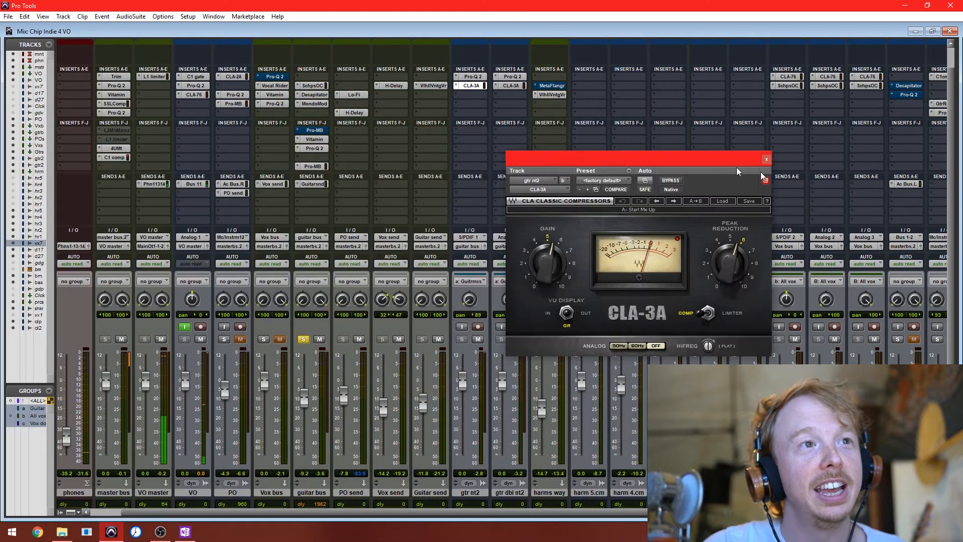
{"action": "left_click_drag", "start_coordinate": [736, 167], "coordinate": [769, 175]}
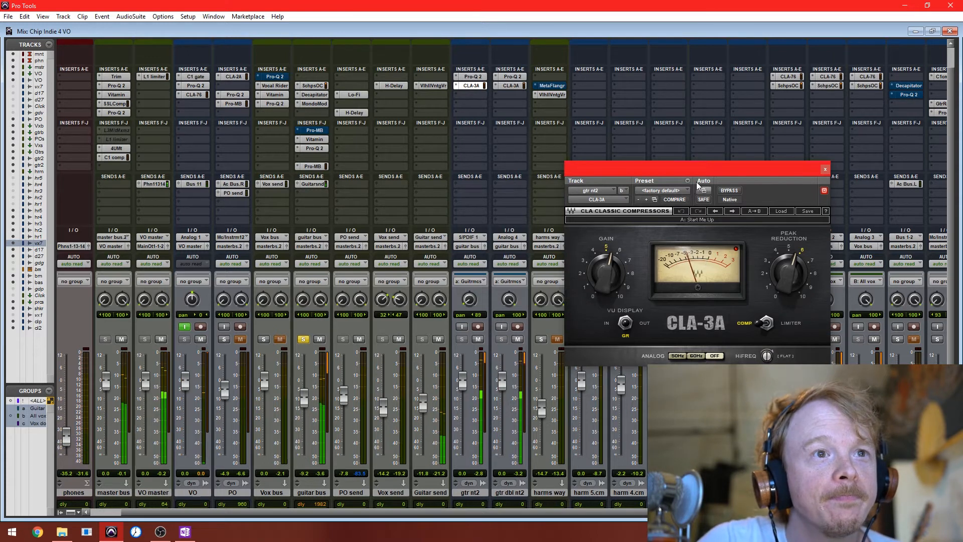
{"action": "key", "text": "space"}
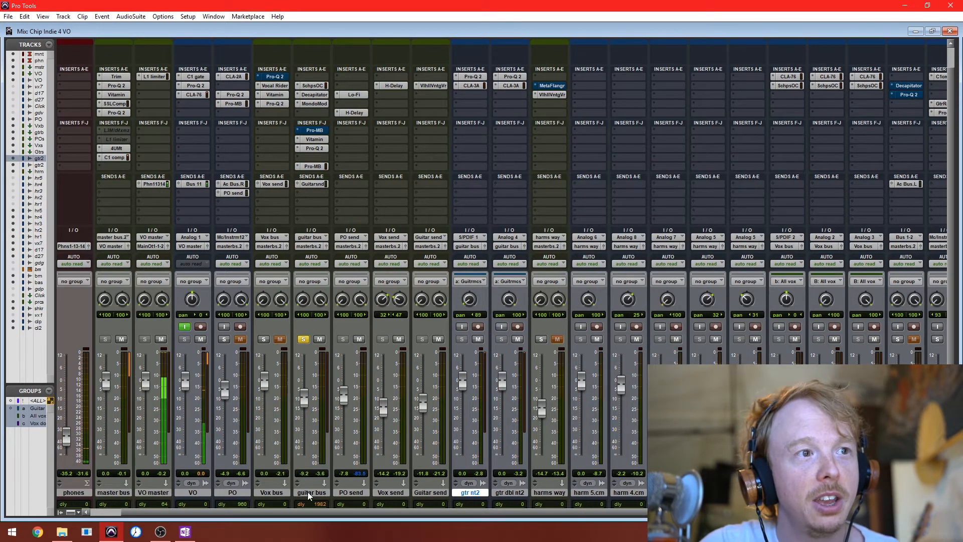
With all guitar bus inserts bypassed, raise the master bus fader to +12.0 dB and switch the Scheps Omni Channel back on
{"action": "left_click", "coordinate": [309, 494]}
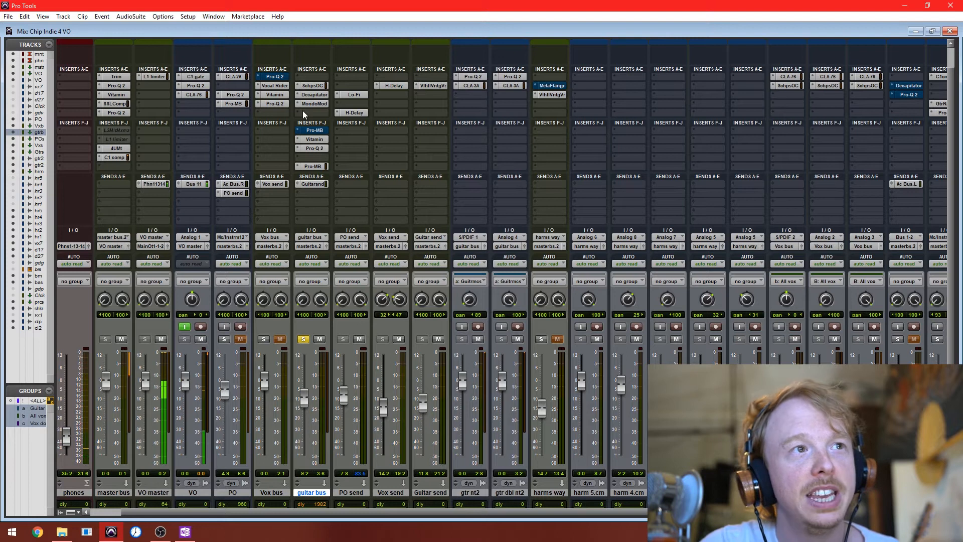
{"action": "left_click", "coordinate": [315, 86]}
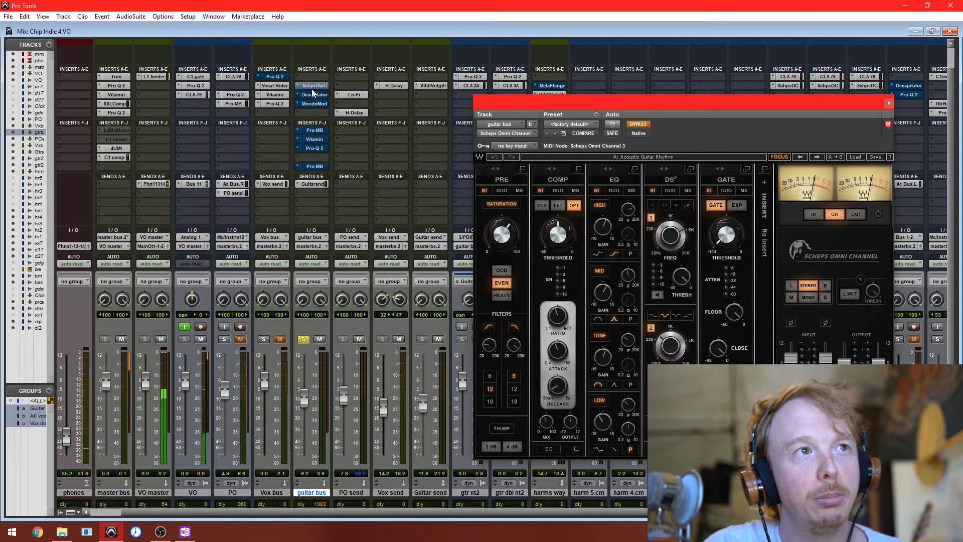
{"action": "left_click_drag", "start_coordinate": [106, 380], "coordinate": [106, 359]}
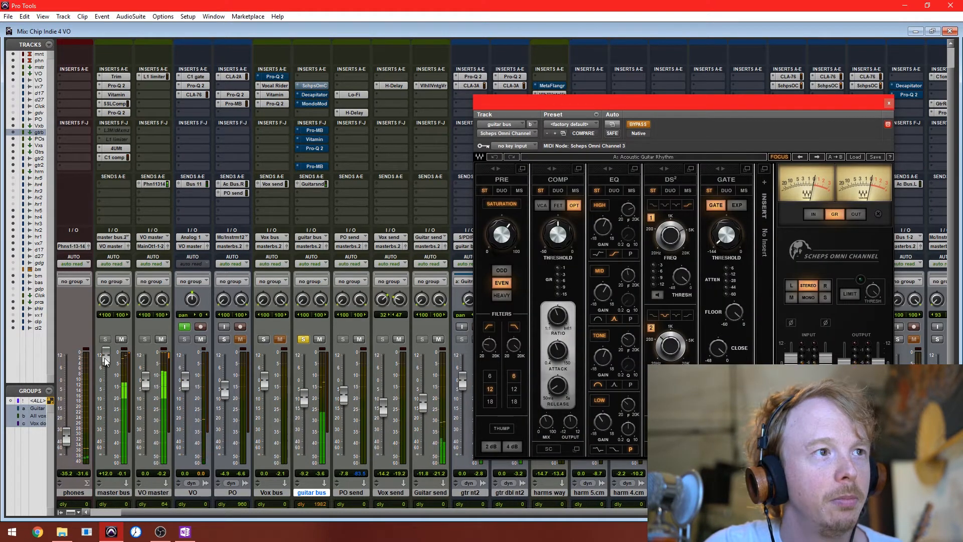
{"action": "left_click", "coordinate": [643, 126]}
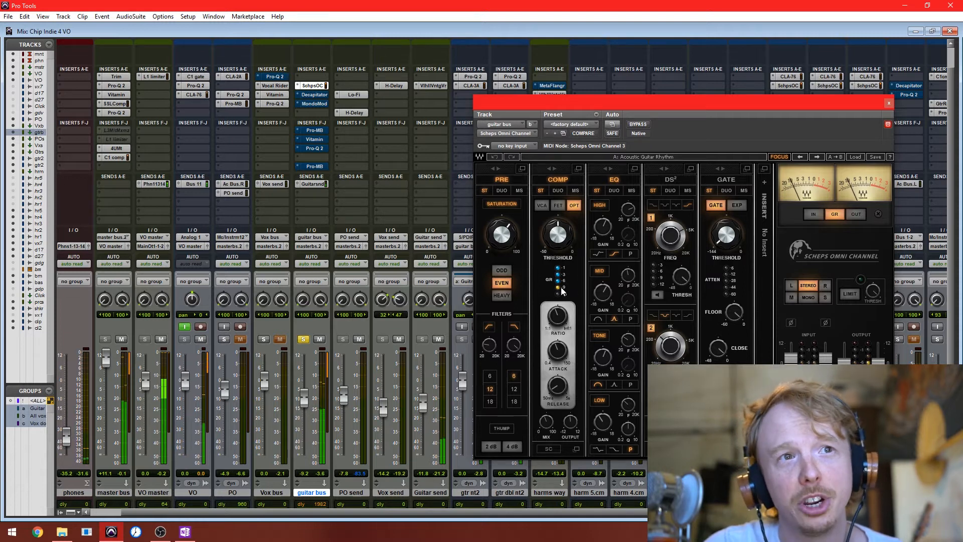
Enable Decapitator on the guitar bus, compare the sound with and without it, and close its window
{"action": "left_click", "coordinate": [314, 95]}
{"action": "left_click_drag", "start_coordinate": [764, 100], "coordinate": [553, 137]}
{"action": "left_click", "coordinate": [422, 162]}
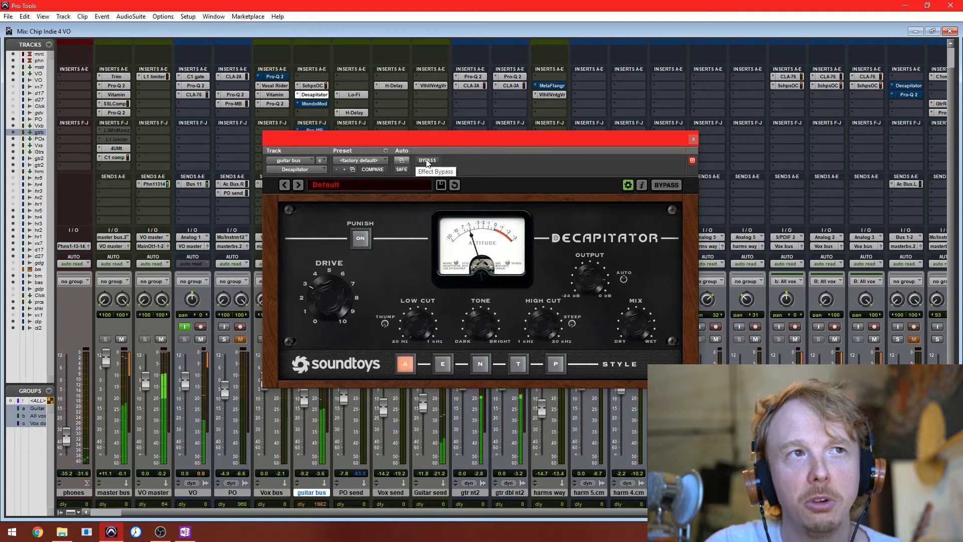
{"action": "left_click", "coordinate": [427, 161]}
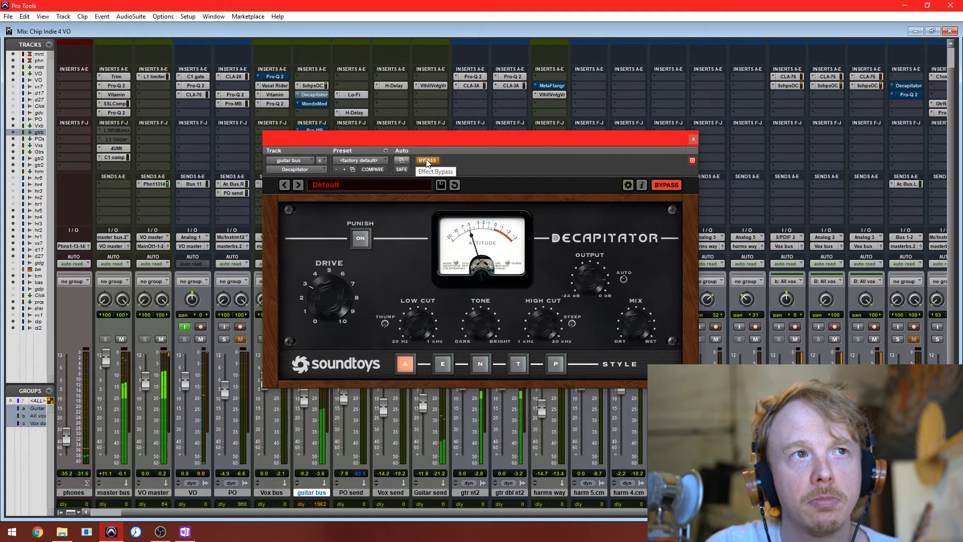
{"action": "left_click", "coordinate": [427, 161]}
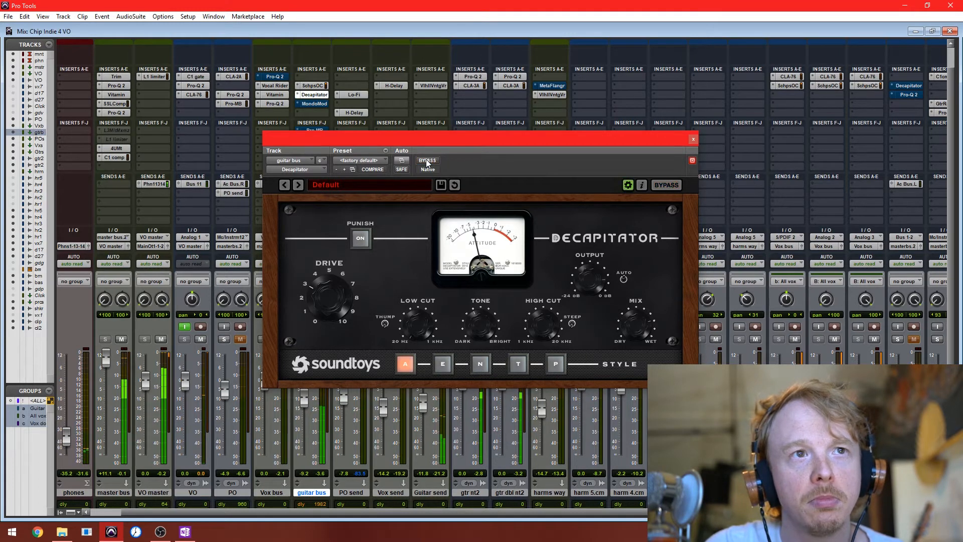
{"action": "left_click", "coordinate": [694, 140]}
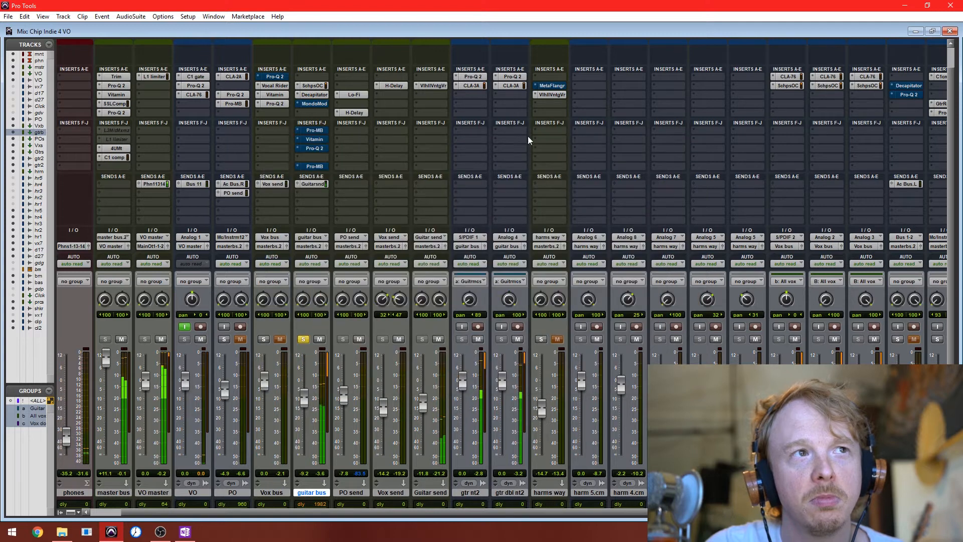
Open MondoMod on the guitar bus, move its window clear of the inserts and take it out of bypass
{"action": "left_click", "coordinate": [320, 103]}
{"action": "left_click_drag", "start_coordinate": [427, 139], "coordinate": [616, 196]}
{"action": "left_click", "coordinate": [614, 220]}
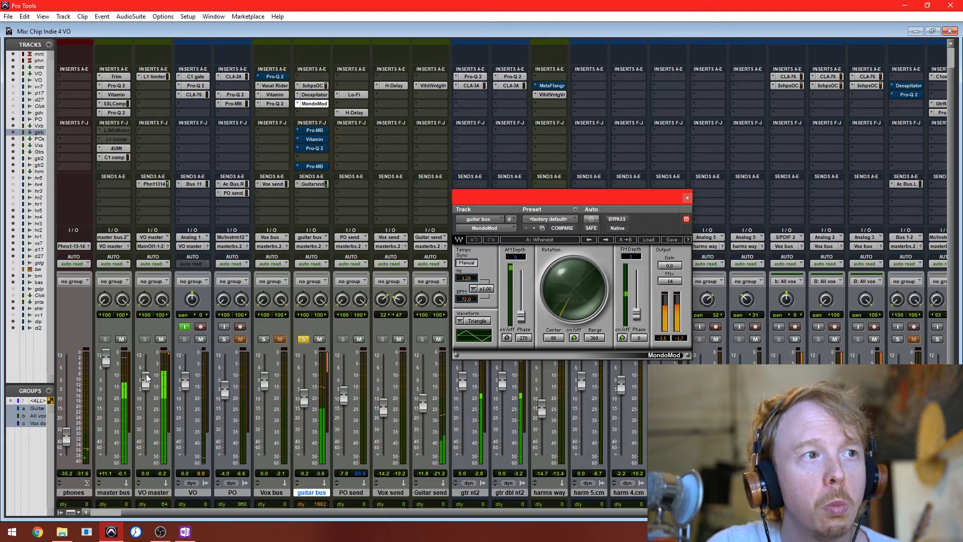
Enable the Vitamin insert on the guitar bus, compare it against bypass during playback, and stop the transport
{"action": "left_click", "coordinate": [314, 139]}
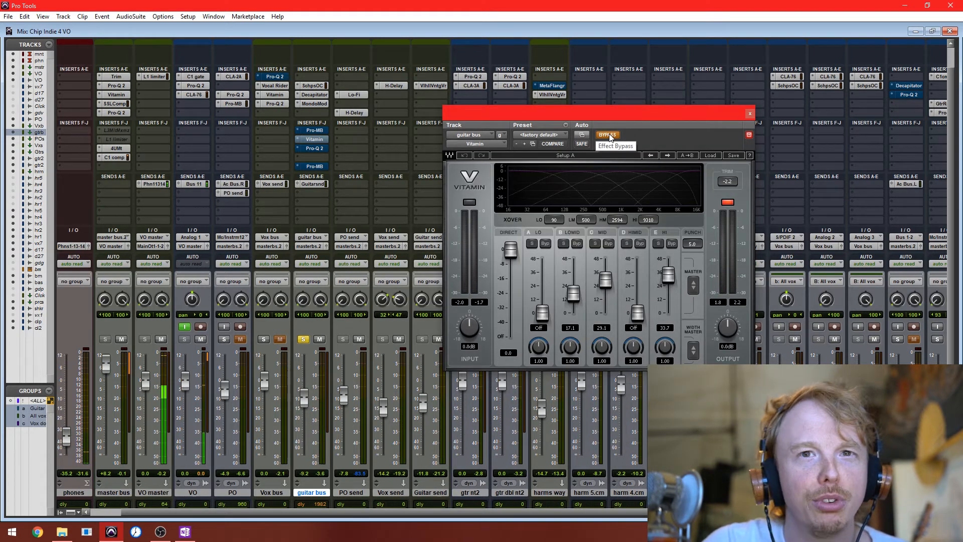
{"action": "left_click", "coordinate": [607, 135]}
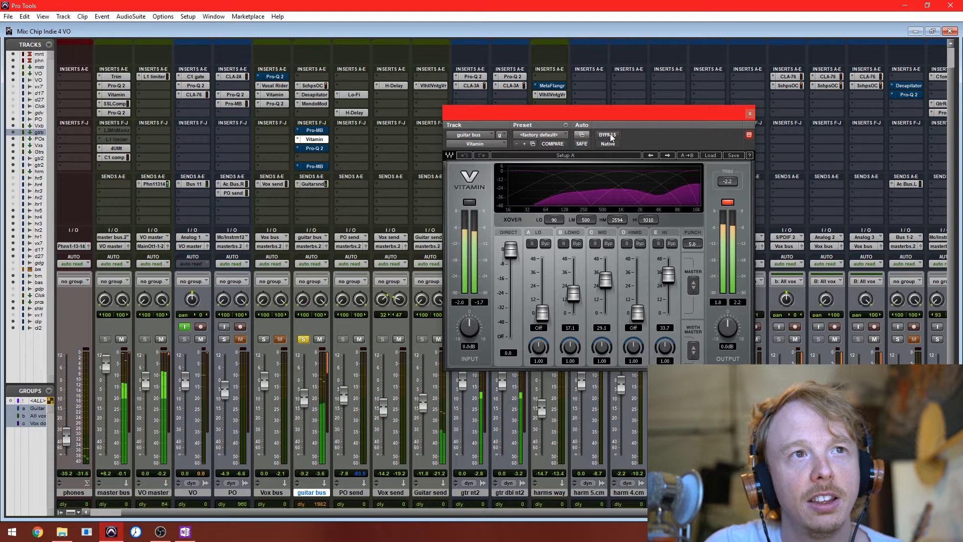
{"action": "left_click", "coordinate": [611, 138]}
{"action": "left_click", "coordinate": [609, 135]}
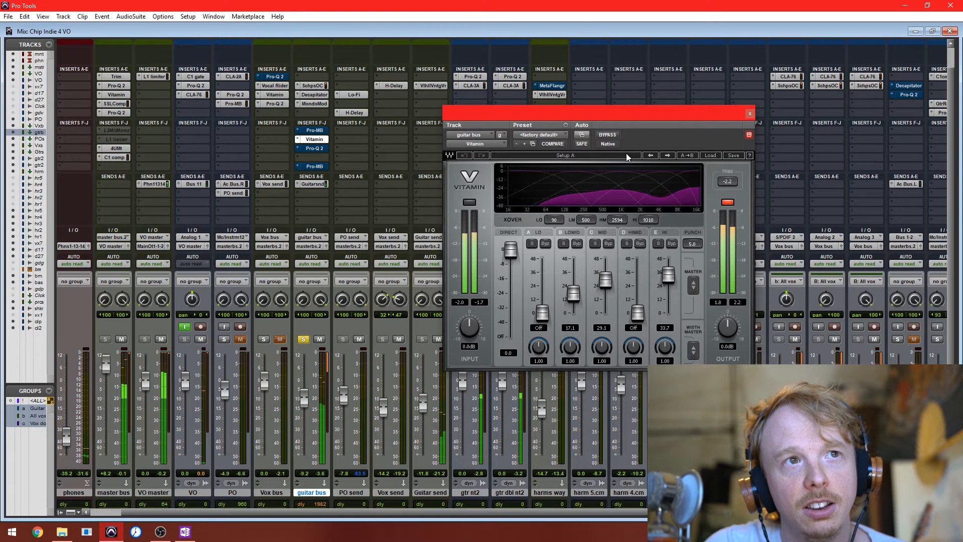
{"action": "key", "text": "space"}
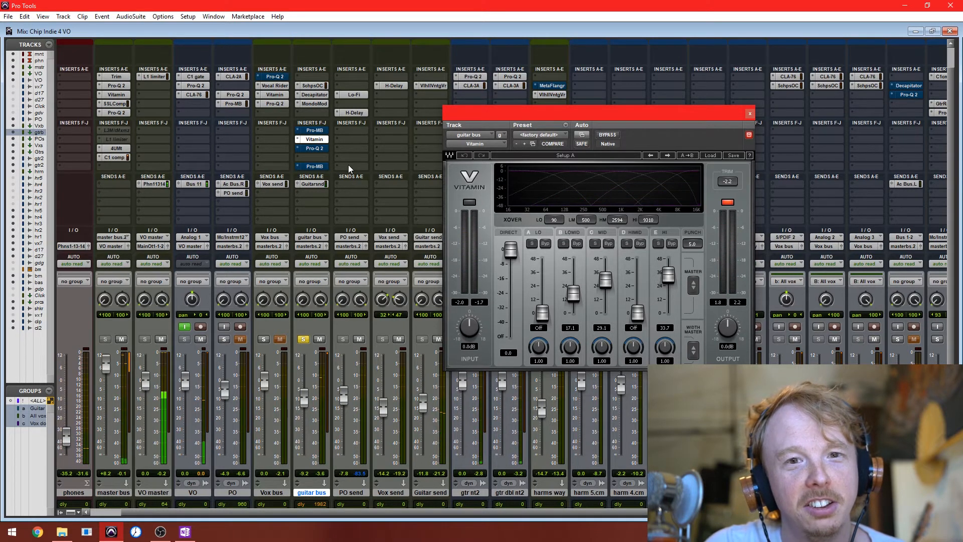
Enable the Pro-Q 2 insert on the guitar bus and compare it against bypass during playback
{"action": "left_click", "coordinate": [315, 148]}
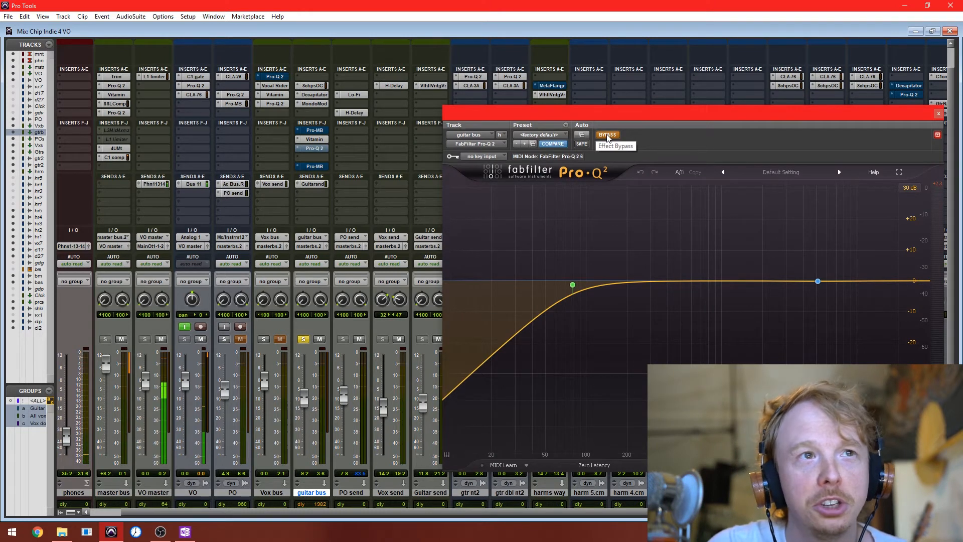
{"action": "left_click", "coordinate": [607, 135]}
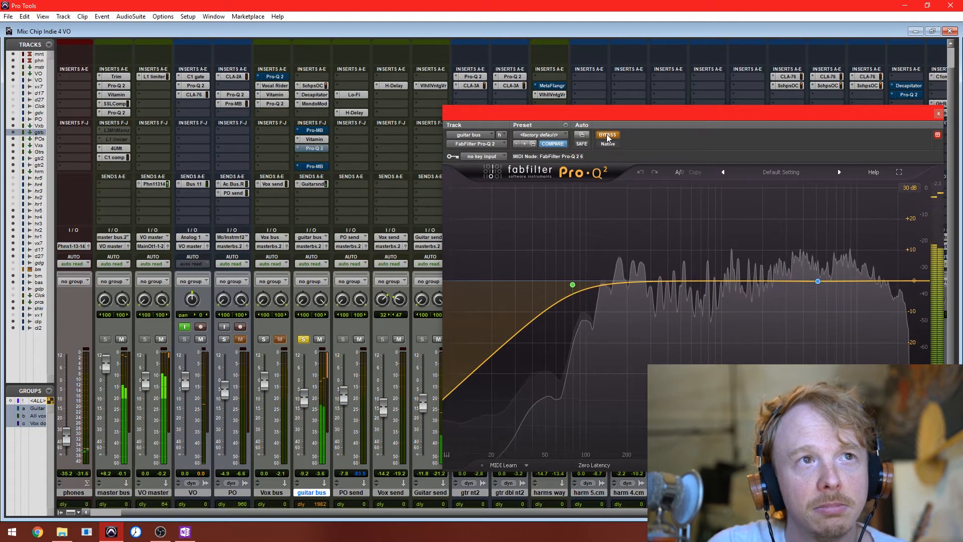
Enable the last Pro-MB insert on the guitar bus and audition it over the section starting at 35|3|000
{"action": "left_click", "coordinate": [316, 166]}
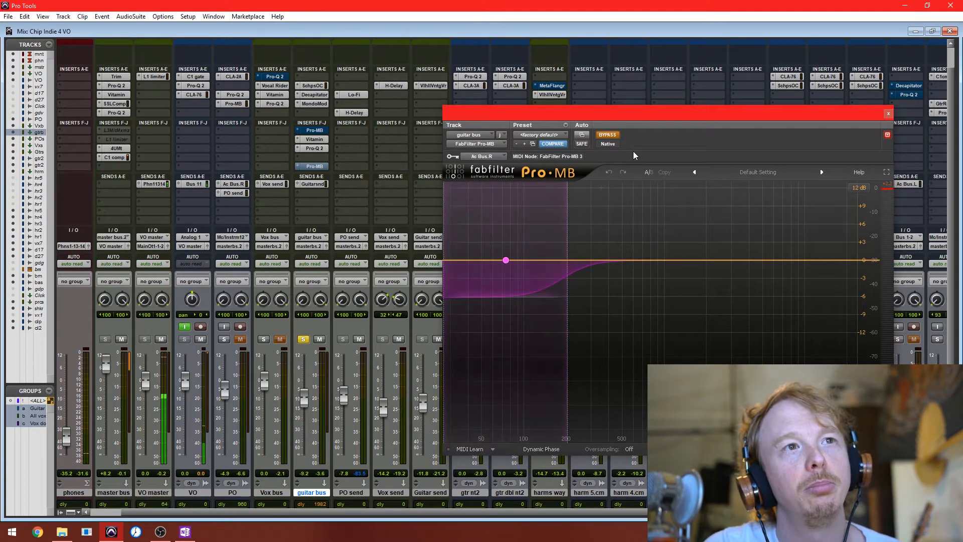
{"action": "key", "text": "ctrl+equal"}
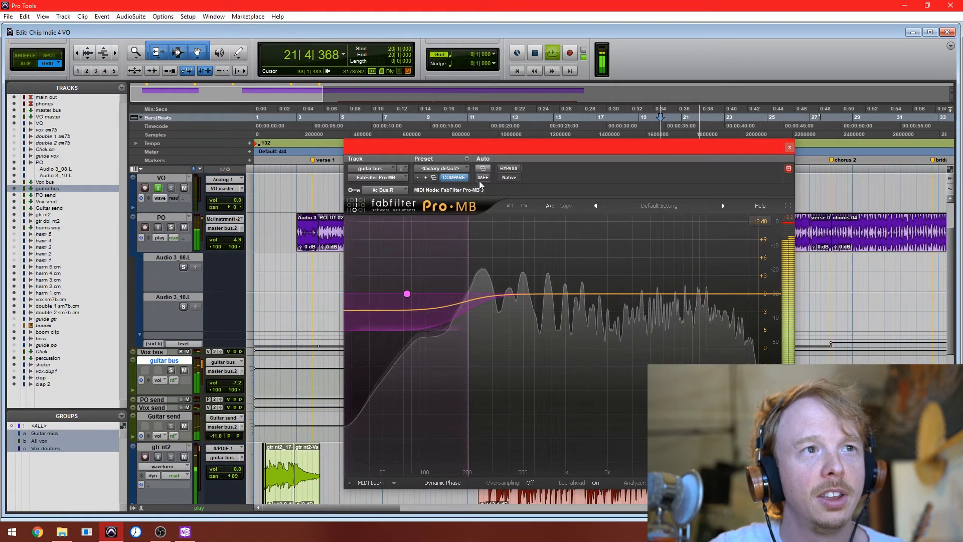
{"action": "key", "text": "space"}
{"action": "key", "text": "space"}
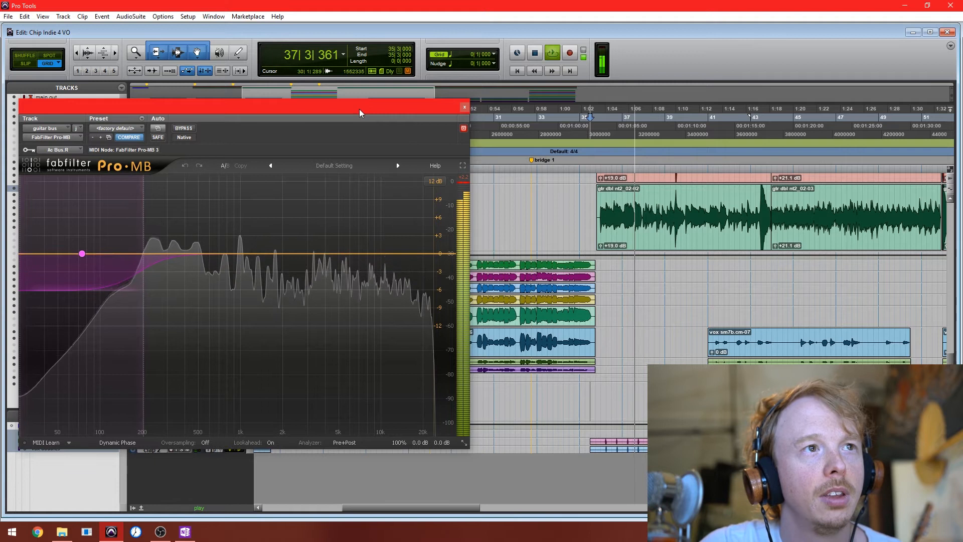
{"action": "left_click_drag", "start_coordinate": [360, 107], "coordinate": [597, 107]}
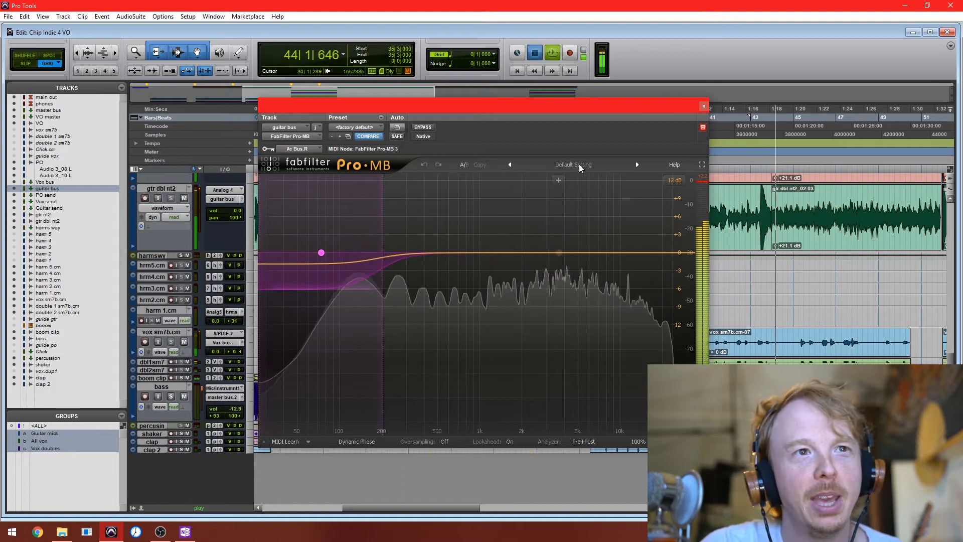
{"action": "key", "text": "space"}
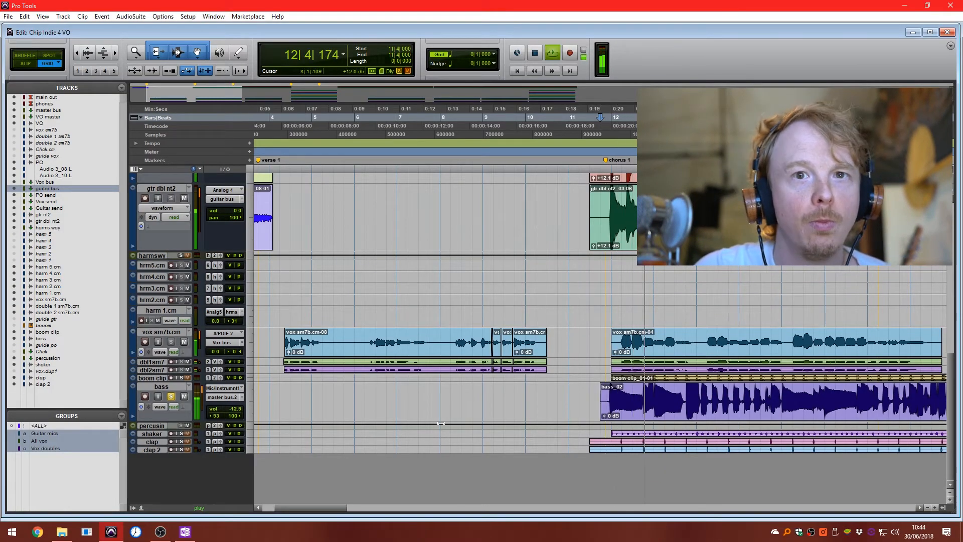
Review the C1 comp-gate and Guitar Rig 5 inserts on the bass track, including the DI-Bass preset, and close Guitar Rig
{"action": "key", "text": "ctrl+equal"}
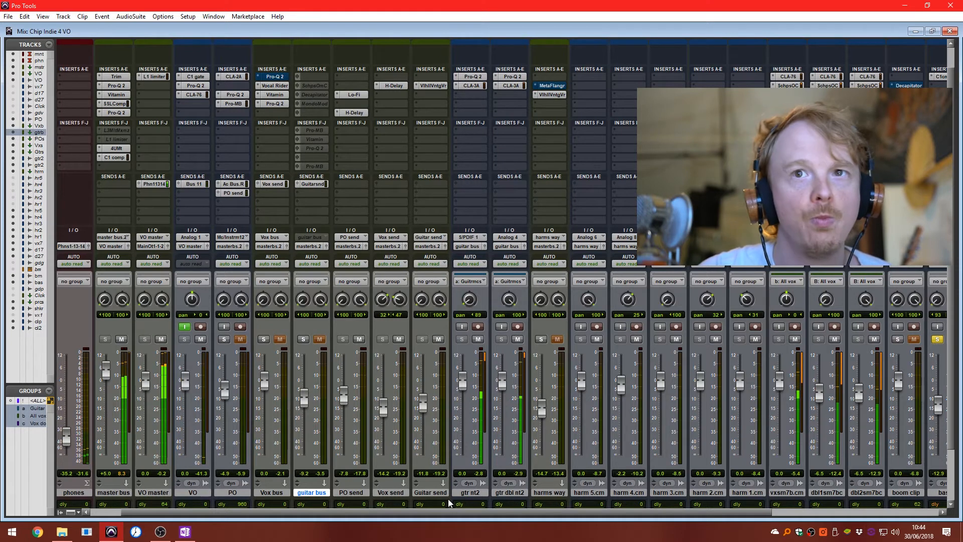
{"action": "left_click_drag", "start_coordinate": [577, 515], "coordinate": [749, 532]}
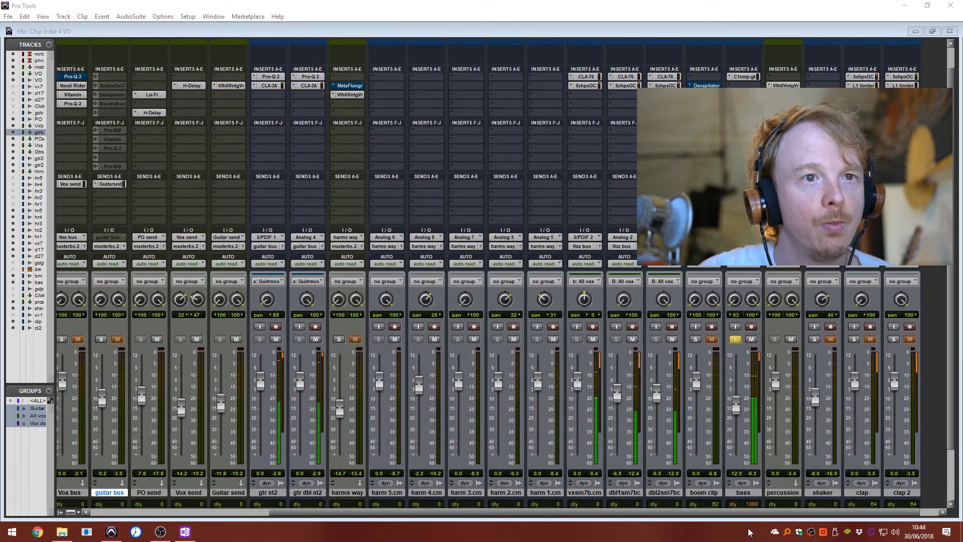
{"action": "left_click", "coordinate": [744, 76]}
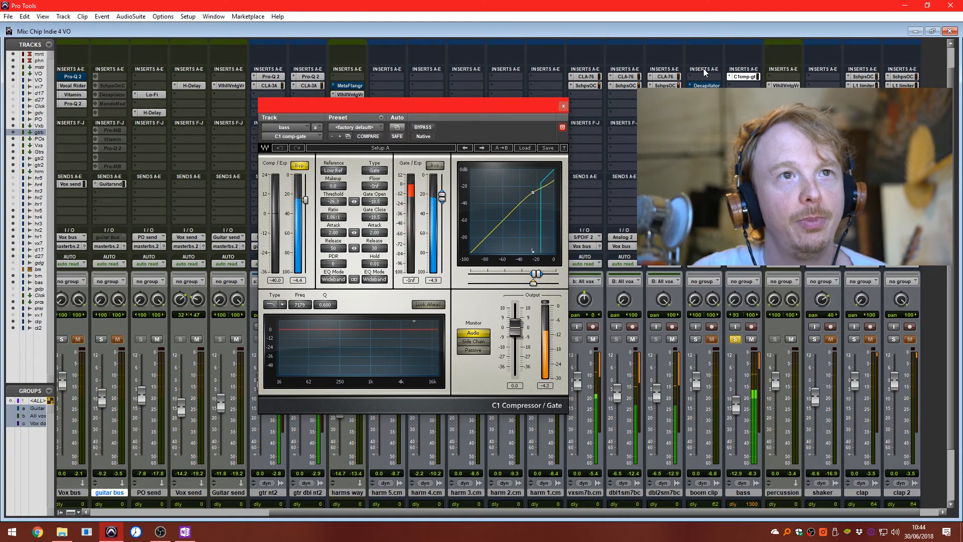
{"action": "left_click", "coordinate": [744, 104]}
{"action": "left_click_drag", "start_coordinate": [673, 105], "coordinate": [501, 29]}
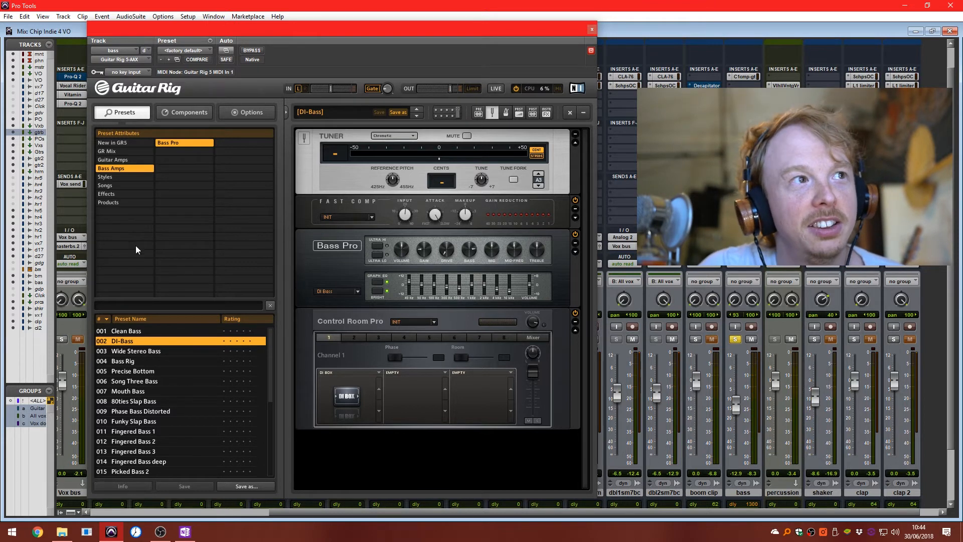
{"action": "left_click", "coordinate": [592, 28]}
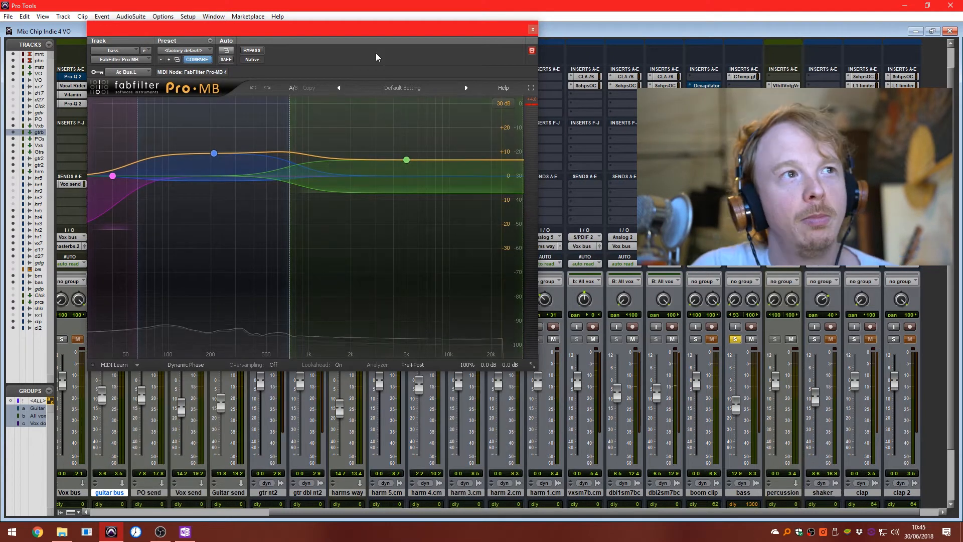
Compare the soloed bass with and without its Pro-MB insert during playback, leave Pro-MB enabled and close its window
{"action": "key", "text": "space"}
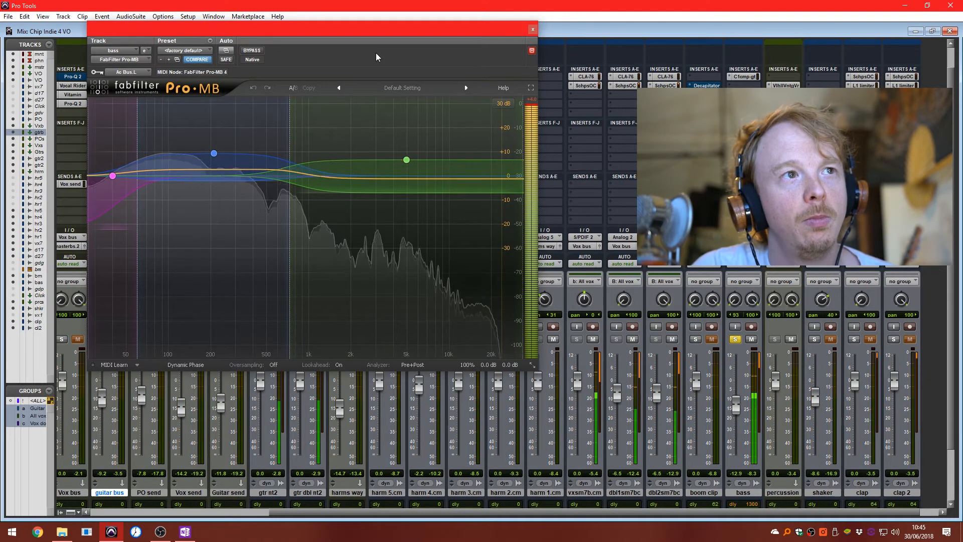
{"action": "left_click", "coordinate": [252, 50]}
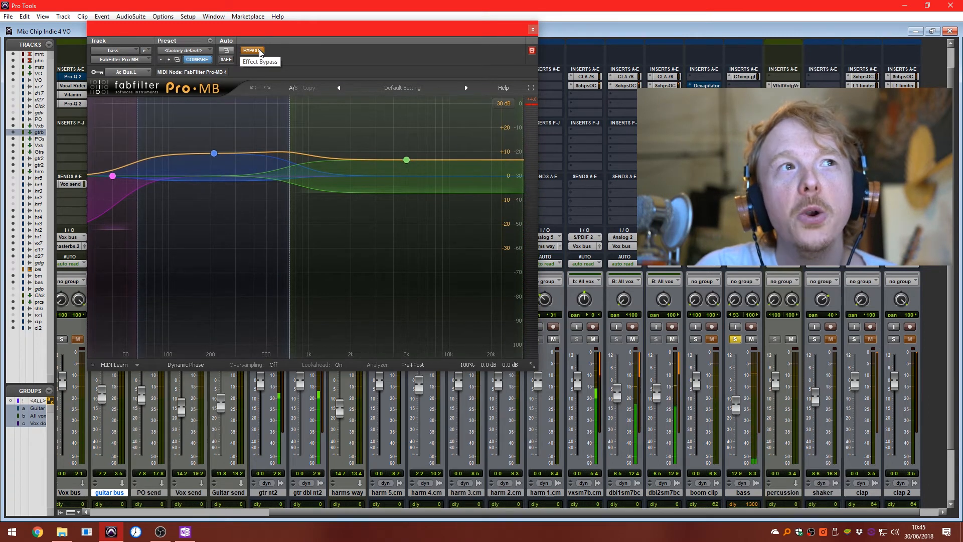
{"action": "left_click", "coordinate": [260, 51]}
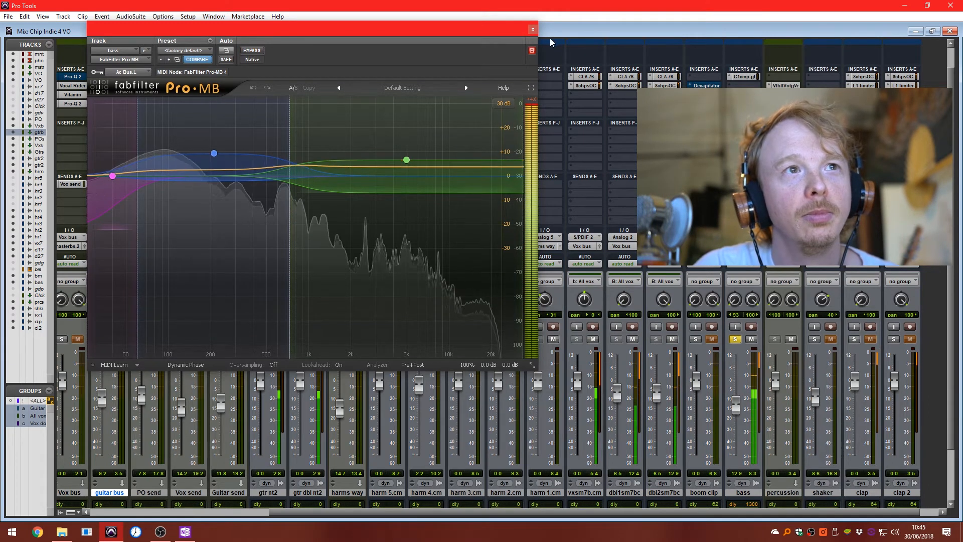
{"action": "left_click", "coordinate": [533, 29]}
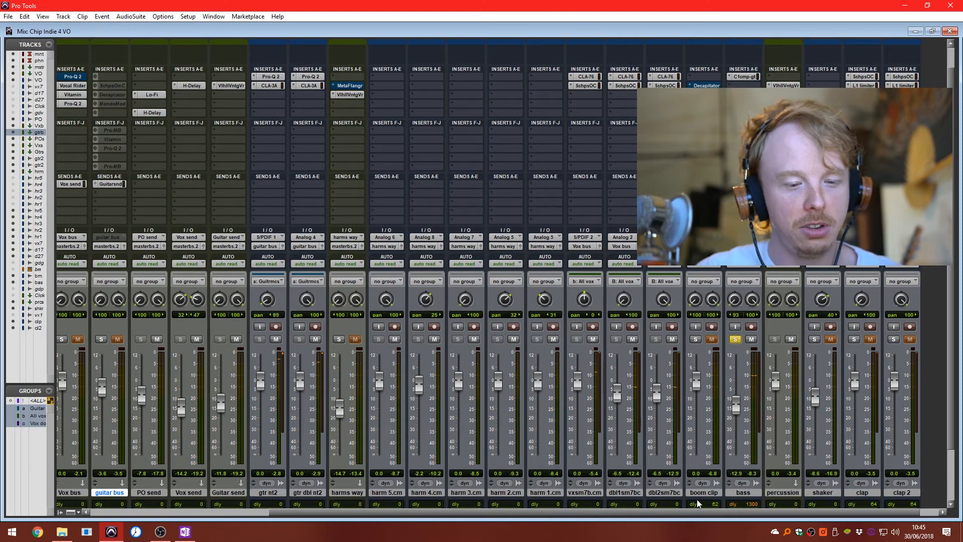
Play the full mix from 10|3|000 ahead of chorus 1 and examine the Pro-Q 2 curve on the master bus
{"action": "key", "text": "ctrl+equal"}
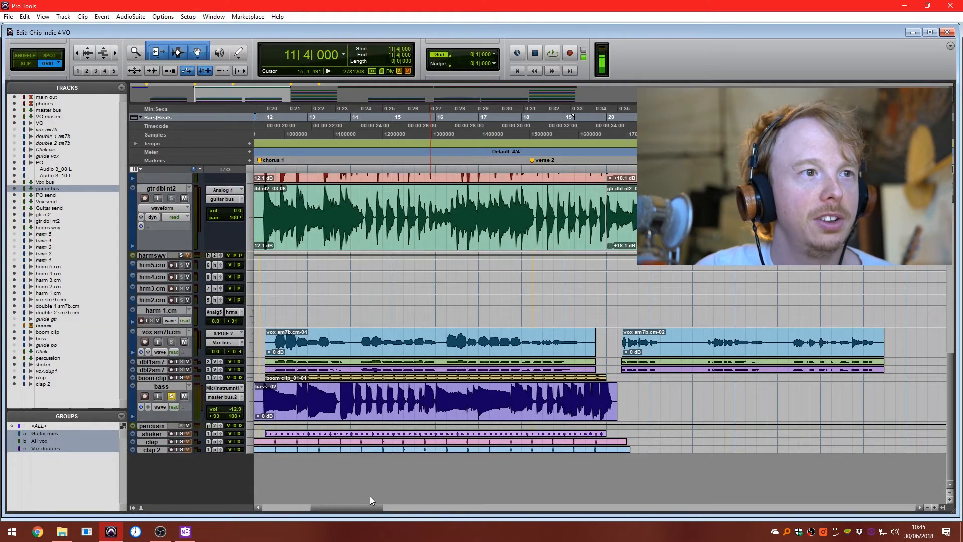
{"action": "left_click_drag", "start_coordinate": [364, 509], "coordinate": [339, 514]}
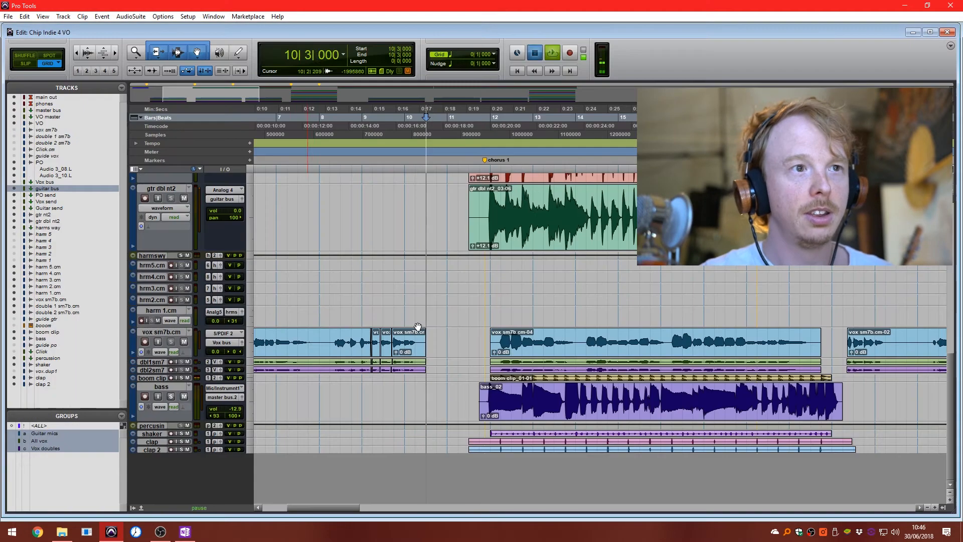
{"action": "key", "text": "ctrl+equal"}
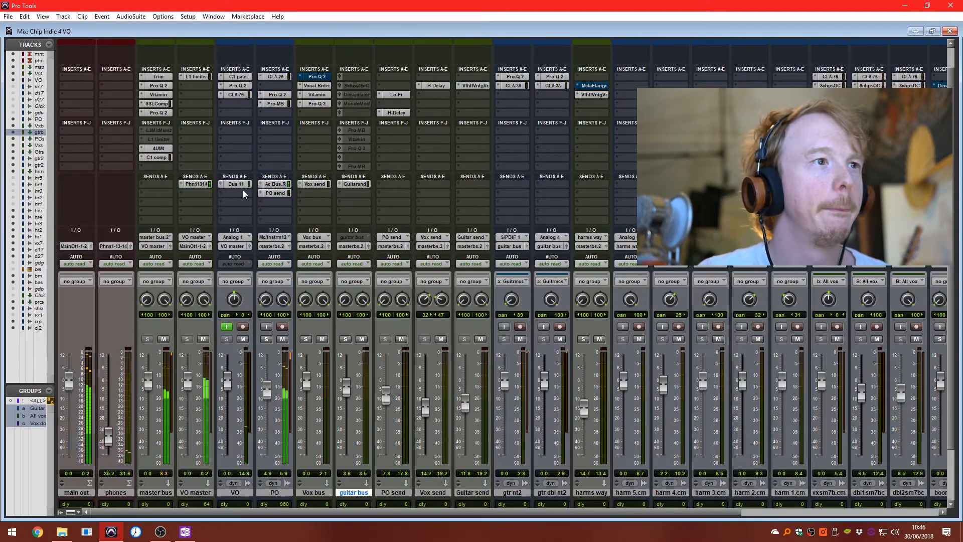
{"action": "left_click", "coordinate": [163, 87]}
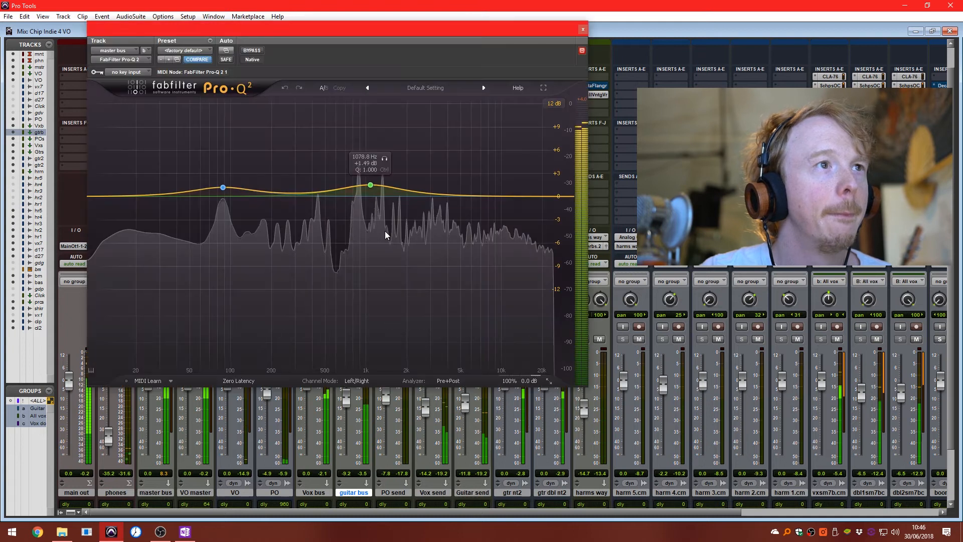
{"action": "left_click", "coordinate": [583, 30]}
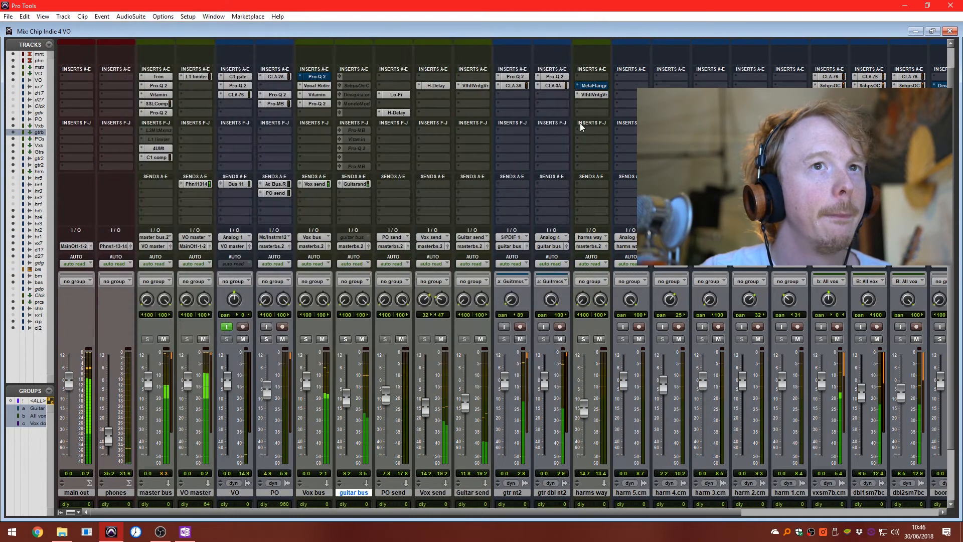
Compare the full mix with and without the bass track by muting and unmuting it during playback
{"action": "left_click", "coordinate": [791, 511]}
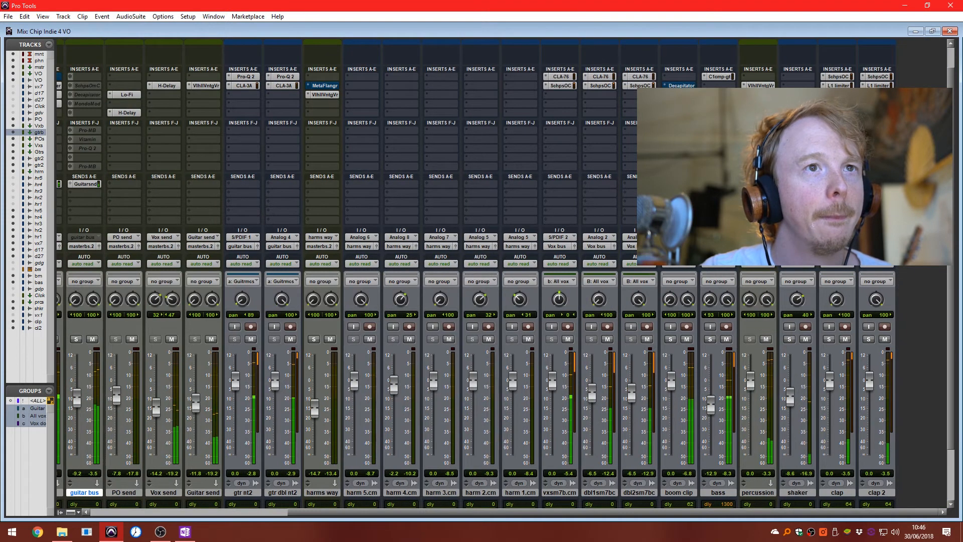
{"action": "left_click", "coordinate": [719, 113]}
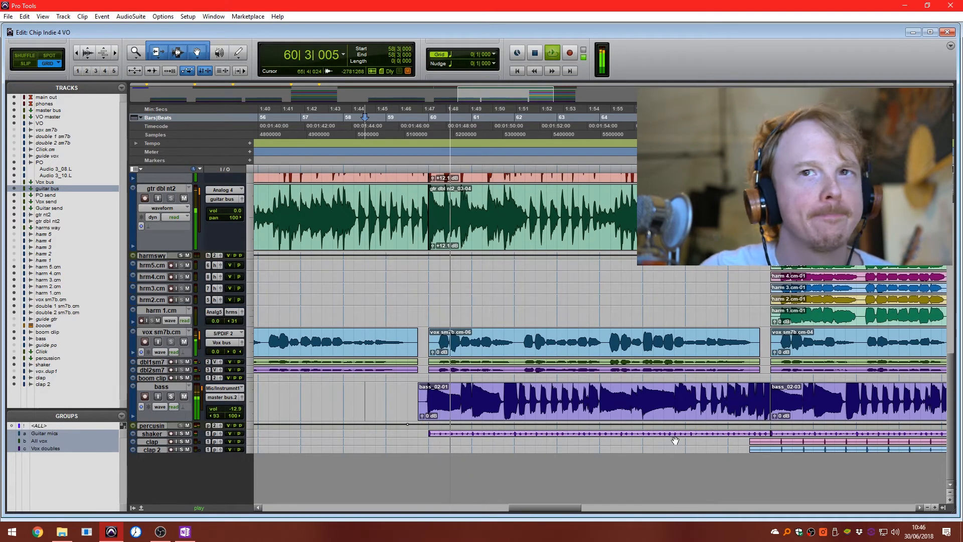
{"action": "key", "text": "ctrl+equal"}
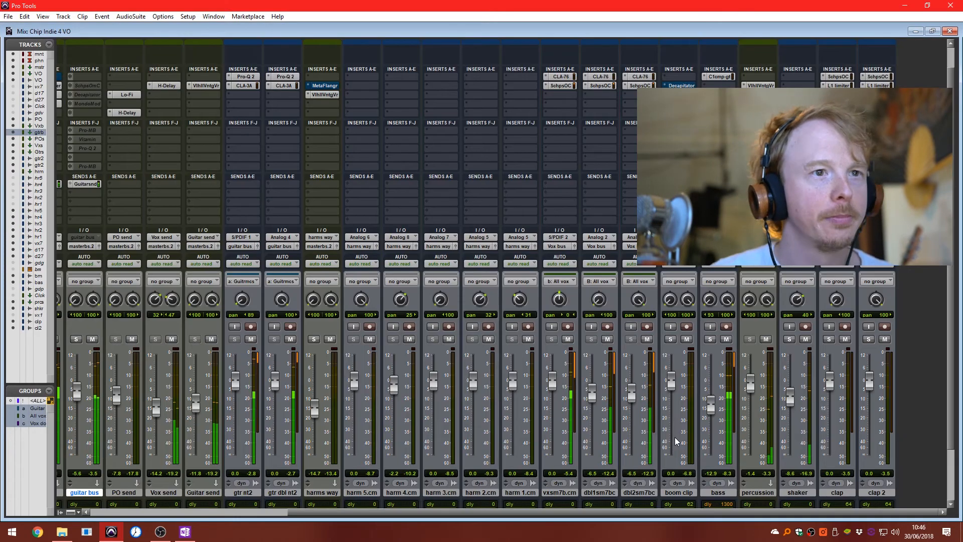
{"action": "left_click", "coordinate": [727, 340]}
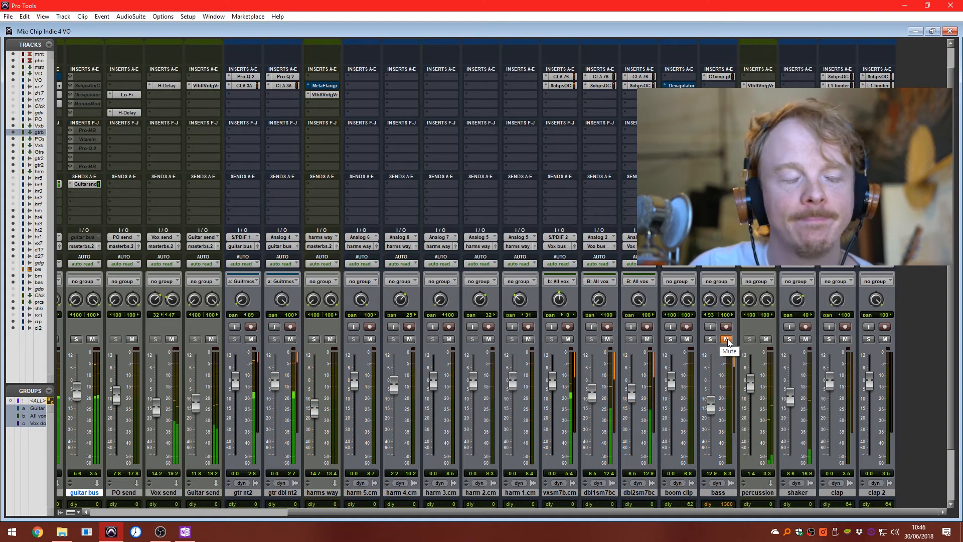
{"action": "left_click", "coordinate": [727, 340]}
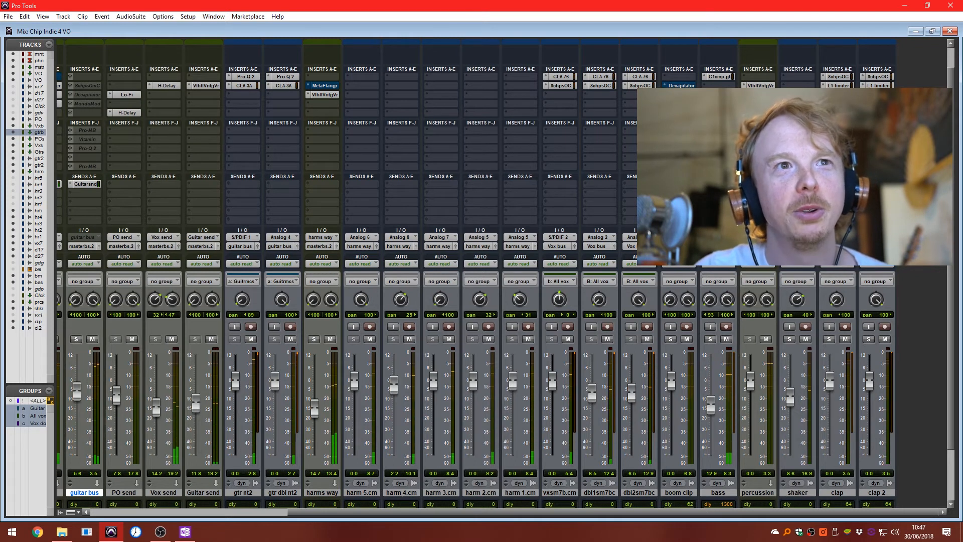
Insert Decapitator on the bass track, raise its Drive with Punish switched on, and listen to the distorted bass in the mix
{"action": "mouse_move", "coordinate": [813, 177]}
{"action": "left_click", "coordinate": [950, 249]}
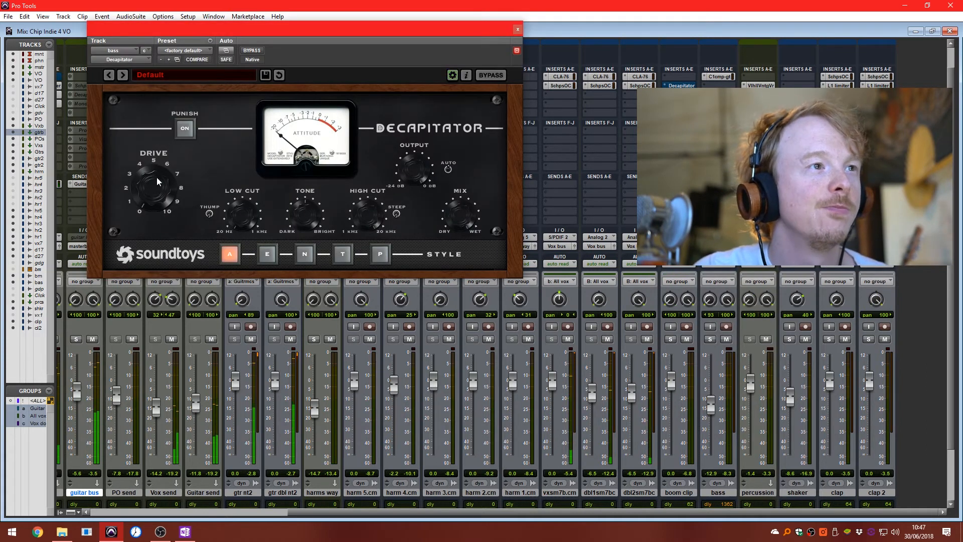
{"action": "left_click_drag", "start_coordinate": [151, 188], "coordinate": [149, 162]}
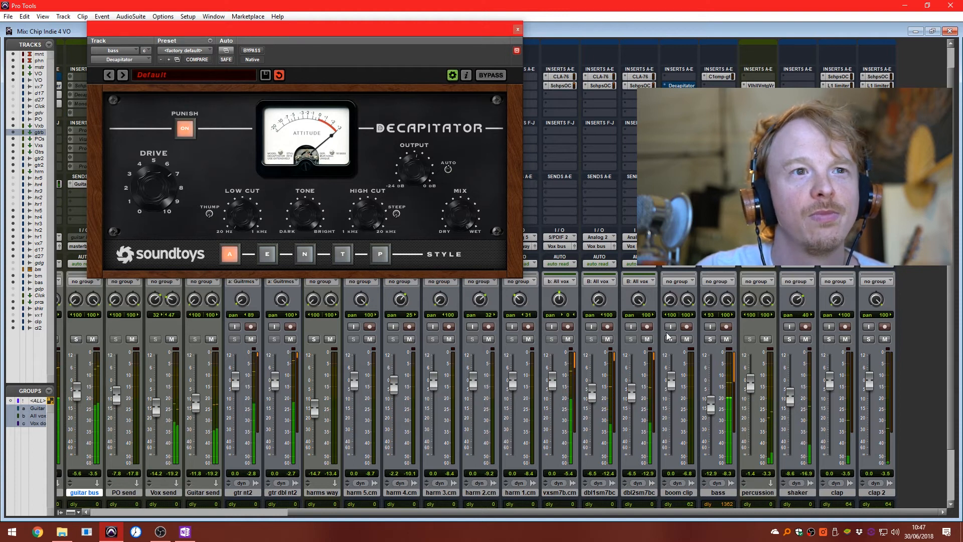
{"action": "left_click", "coordinate": [711, 339]}
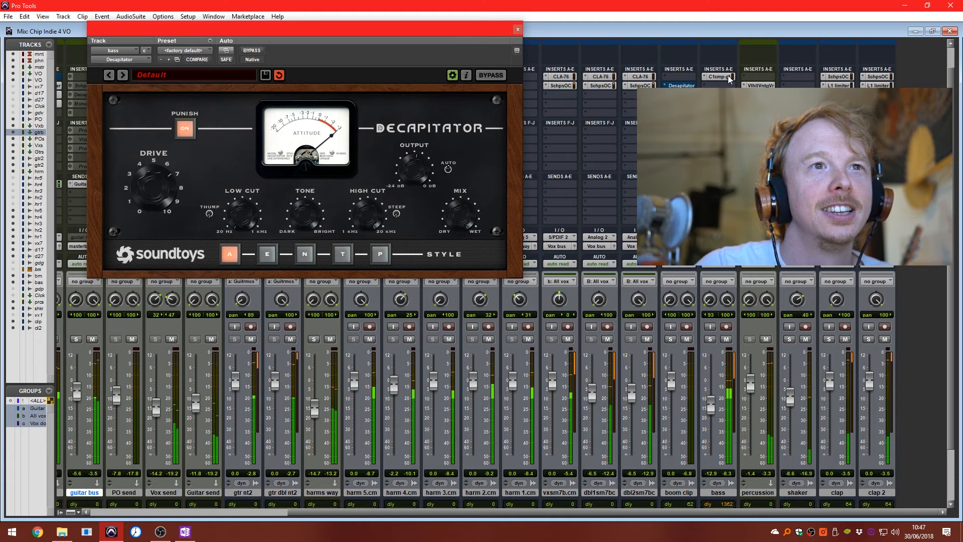
Open the Pro-MB insert on the bass track and place its window below Decapitator's controls
{"action": "left_click", "coordinate": [720, 112]}
{"action": "left_click_drag", "start_coordinate": [451, 30], "coordinate": [738, 227]}
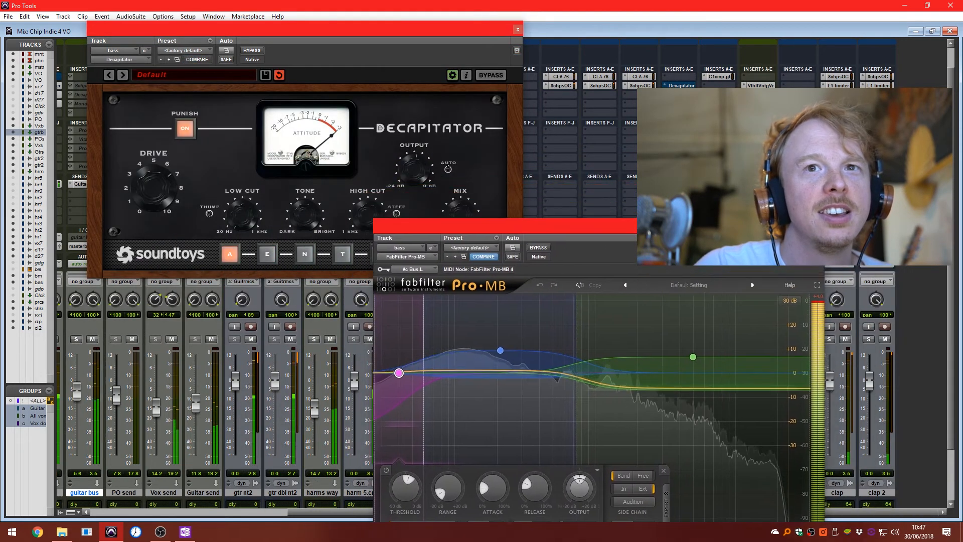